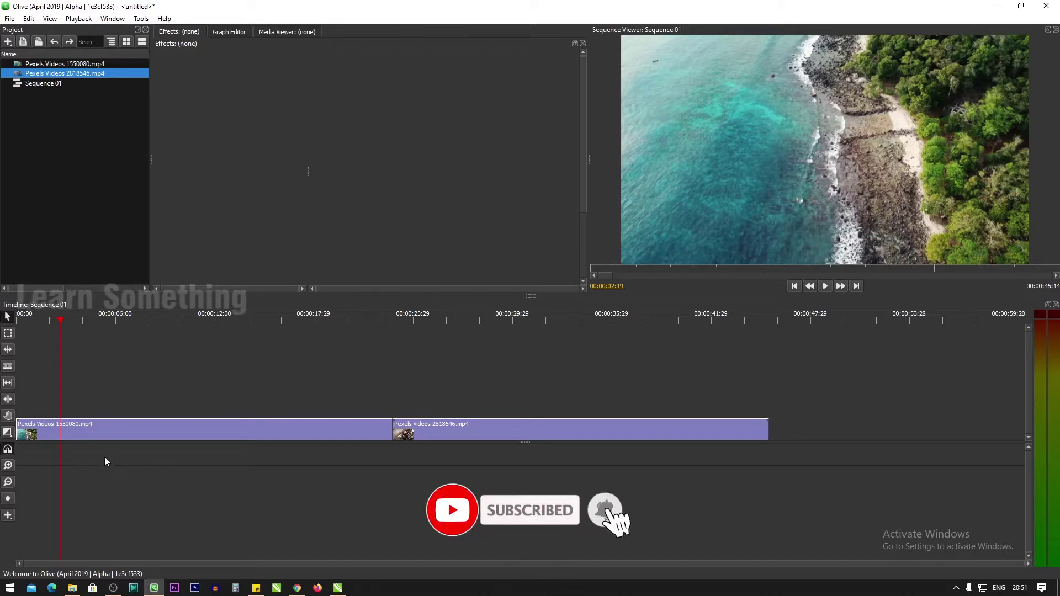
{"action": "left_click", "coordinate": [165, 435]}
{"action": "left_click", "coordinate": [406, 432]}
{"action": "left_click", "coordinate": [217, 425]}
{"action": "left_click", "coordinate": [164, 494]}
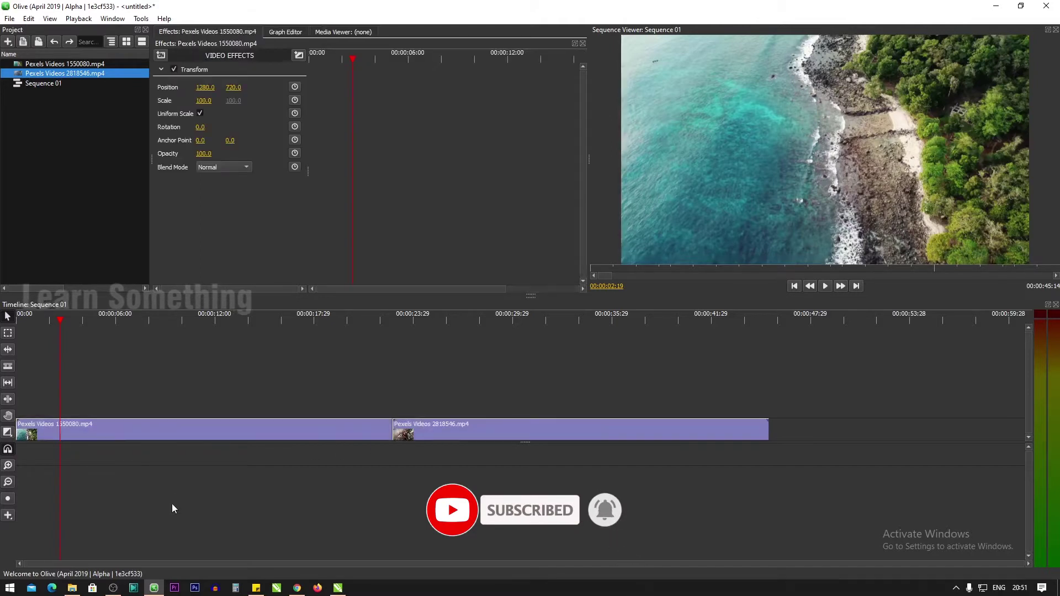
Step: Add a Title clip on the track above the first video, spanning from about 0.5 to about 14 seconds
{"action": "left_click", "coordinate": [8, 517]}
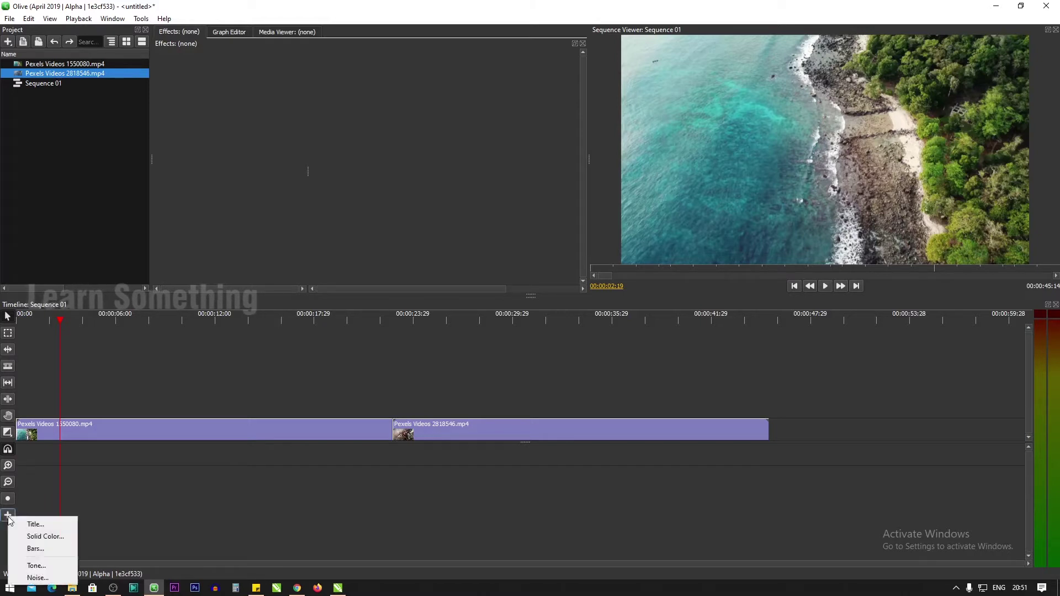
{"action": "left_click", "coordinate": [37, 526]}
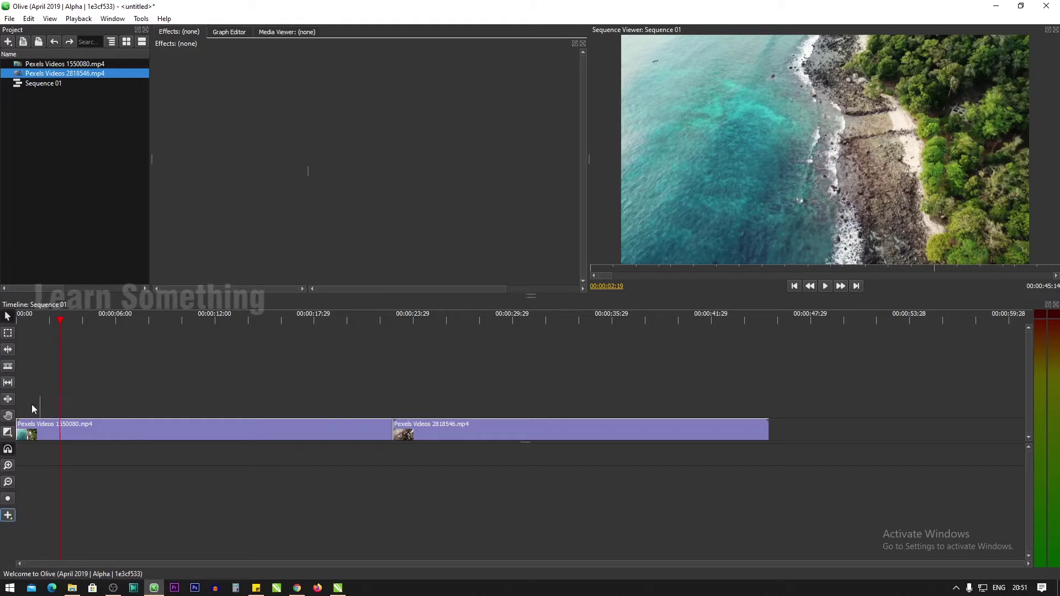
{"action": "left_click_drag", "start_coordinate": [25, 409], "coordinate": [248, 419]}
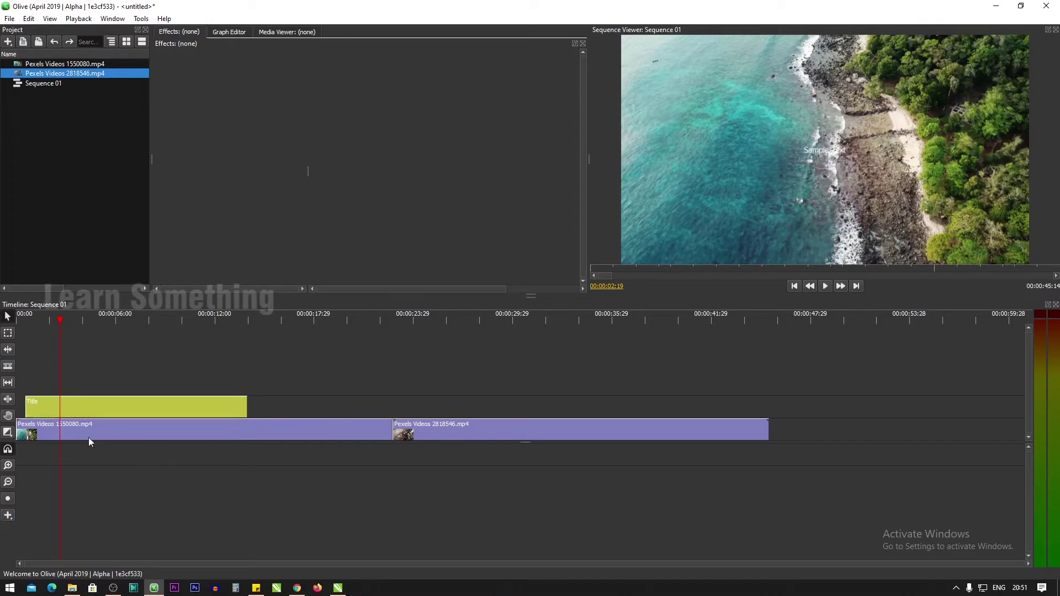
Step: Replace the title clip's sample text with "Learn Something"
{"action": "left_click_drag", "start_coordinate": [58, 320], "coordinate": [56, 320]}
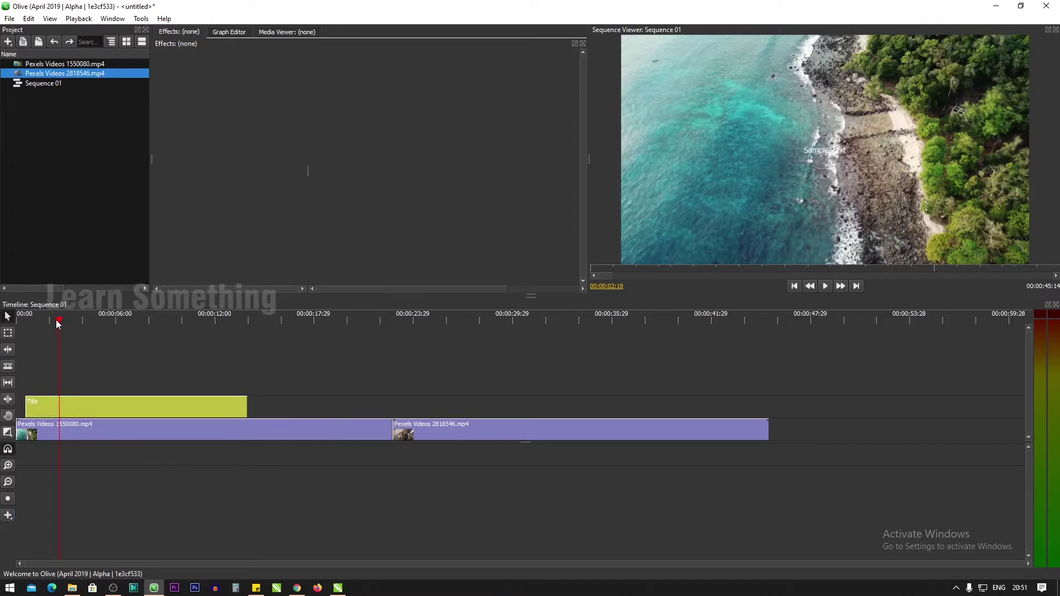
{"action": "left_click", "coordinate": [74, 401]}
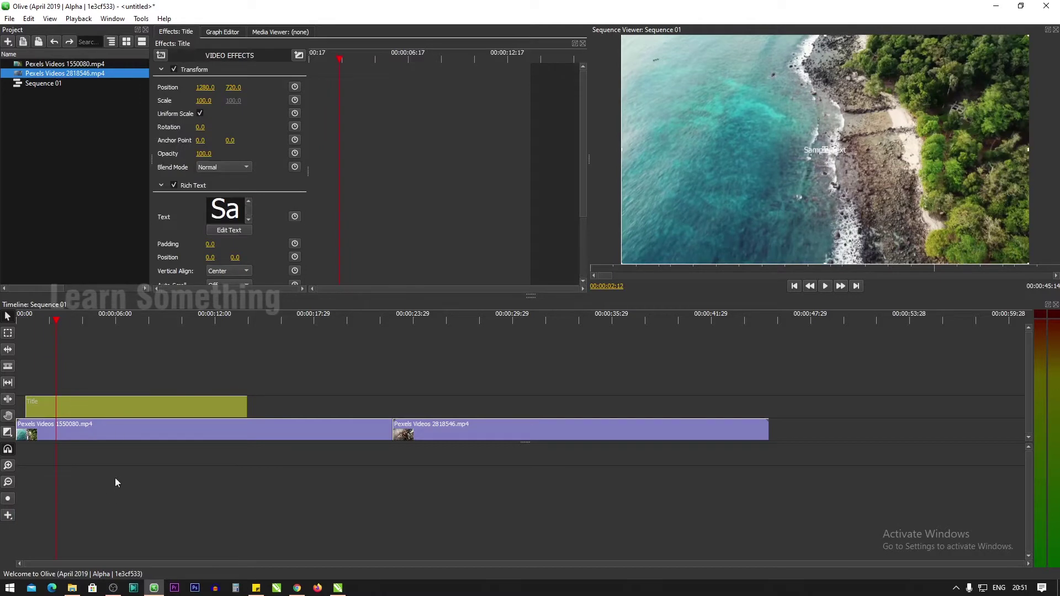
{"action": "left_click", "coordinate": [104, 471]}
{"action": "left_click", "coordinate": [90, 407]}
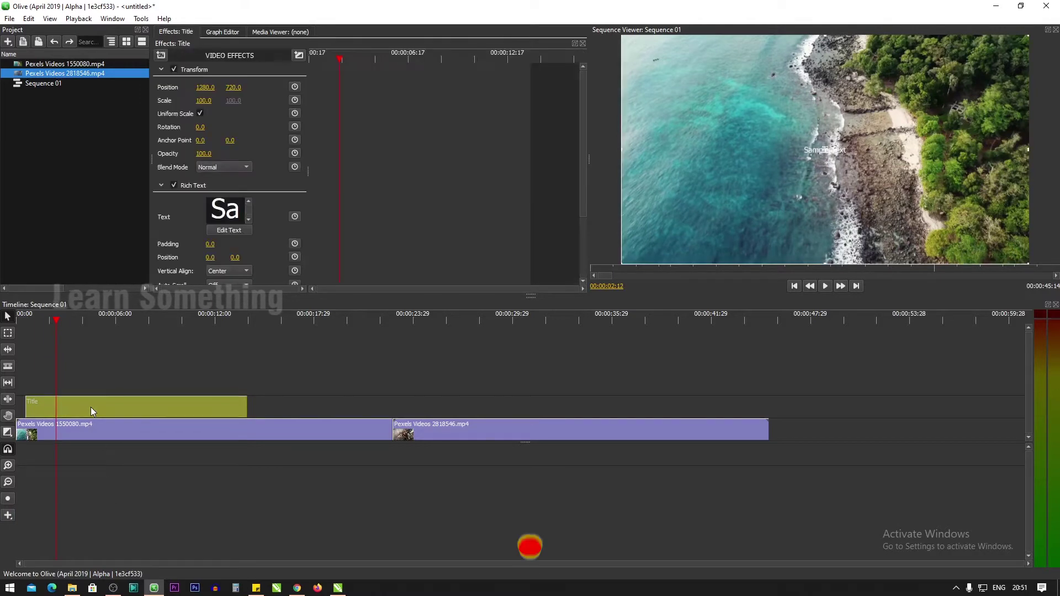
{"action": "left_click", "coordinate": [220, 231]}
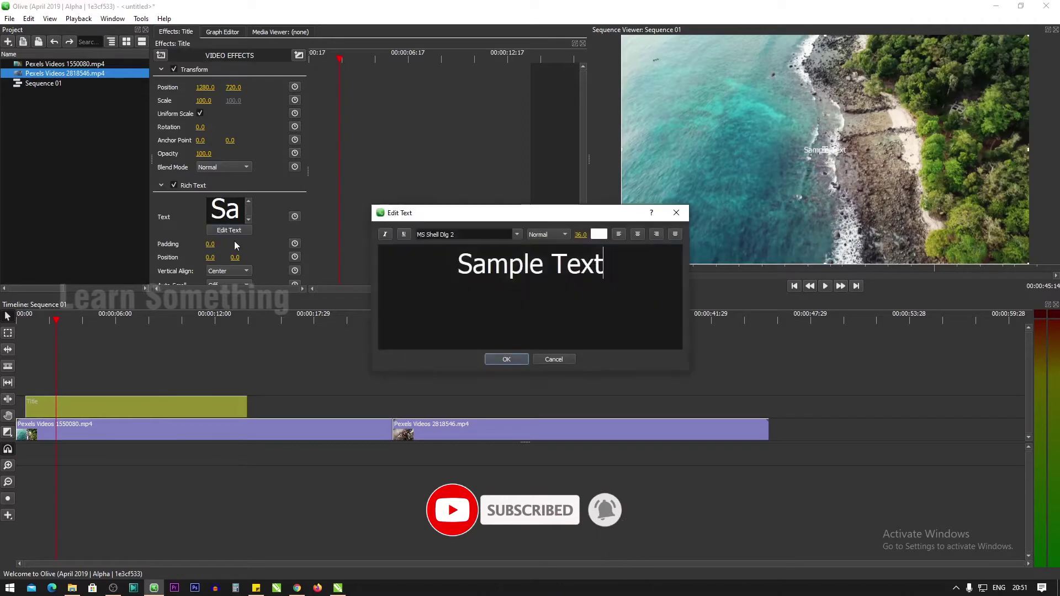
{"action": "key", "text": "ctrl+a"}
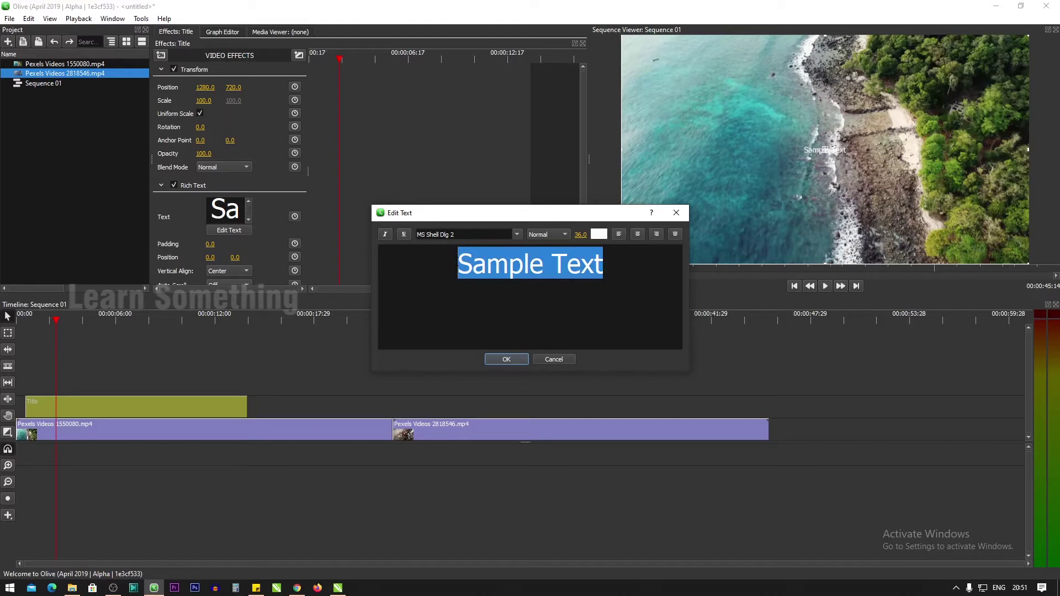
{"action": "type", "text": "Lear"}
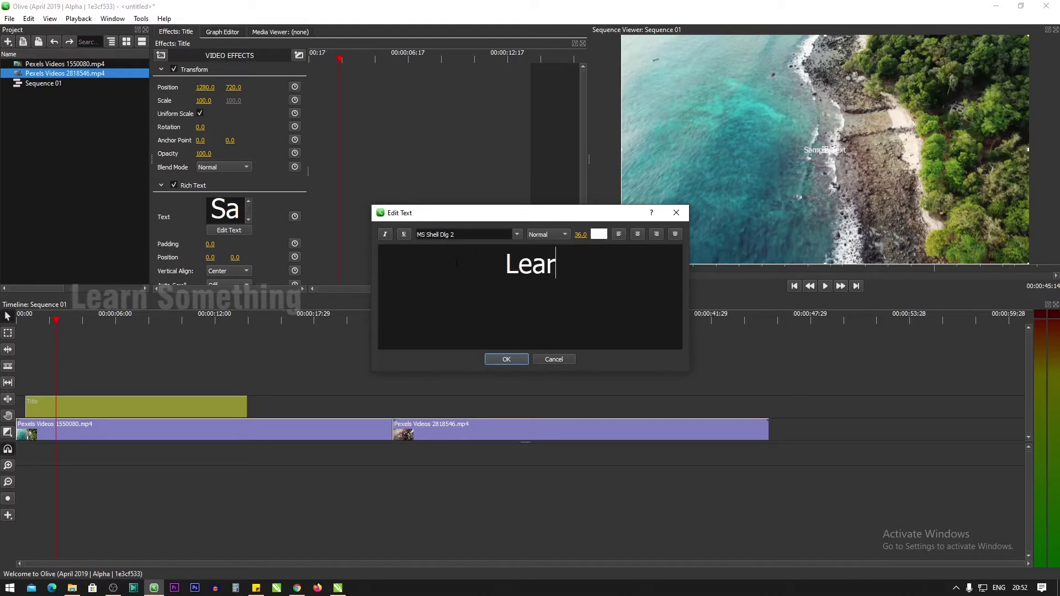
{"action": "type", "text": "n Something"}
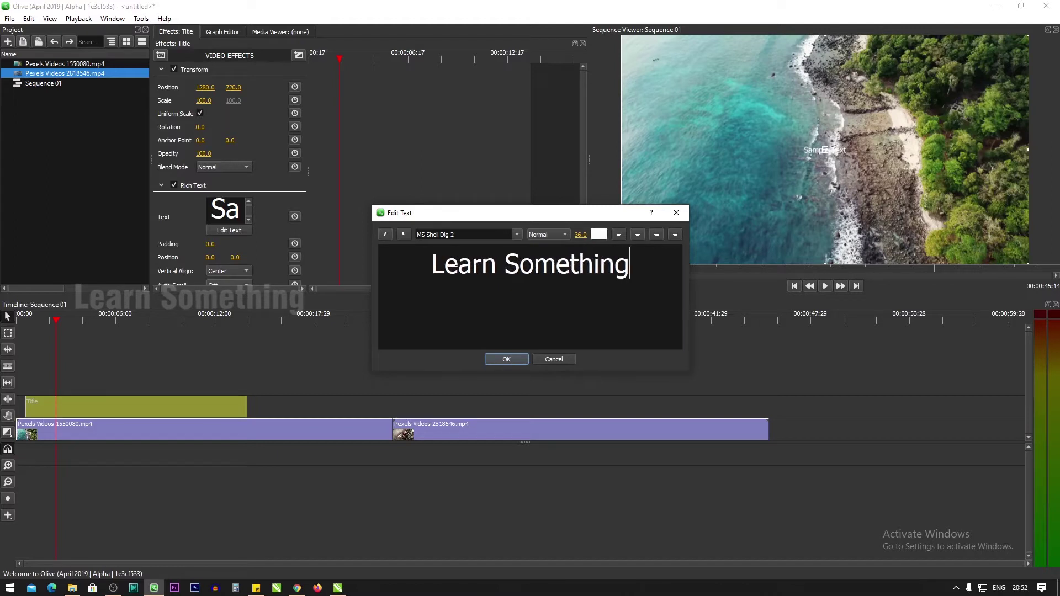
Step: Set the font of the whole title text to Swis721 Blk BT
{"action": "triple_click", "coordinate": [456, 262]}
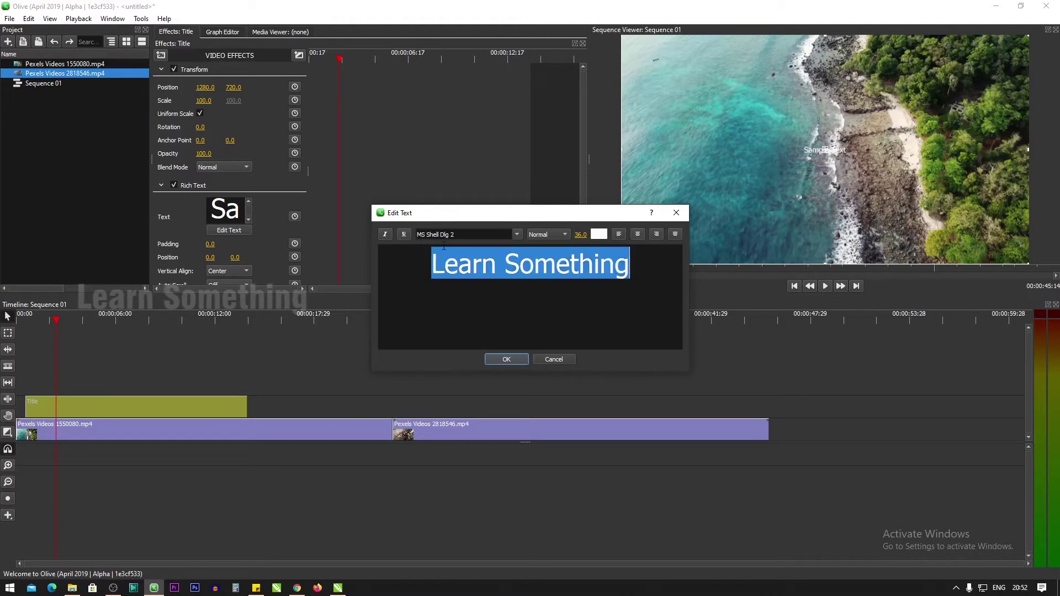
{"action": "left_click_drag", "start_coordinate": [455, 235], "coordinate": [379, 235]}
{"action": "type", "text": "Swis"}
{"action": "key", "text": "Return"}
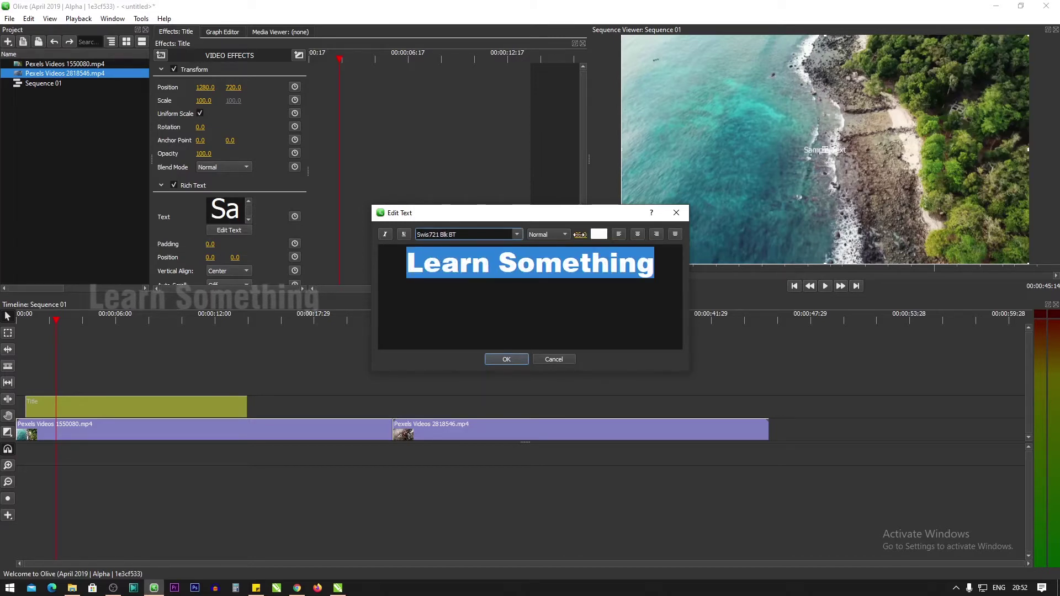
Step: Set the font size of the whole title text to 63 and apply the text edits
{"action": "left_click_drag", "start_coordinate": [580, 235], "coordinate": [600, 235]}
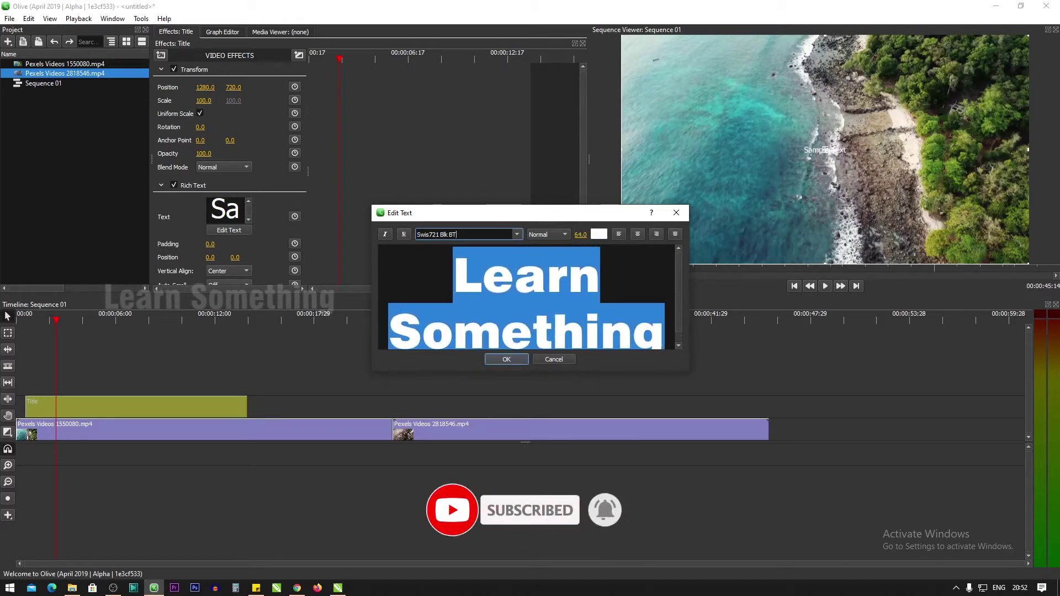
{"action": "left_click", "coordinate": [558, 274]}
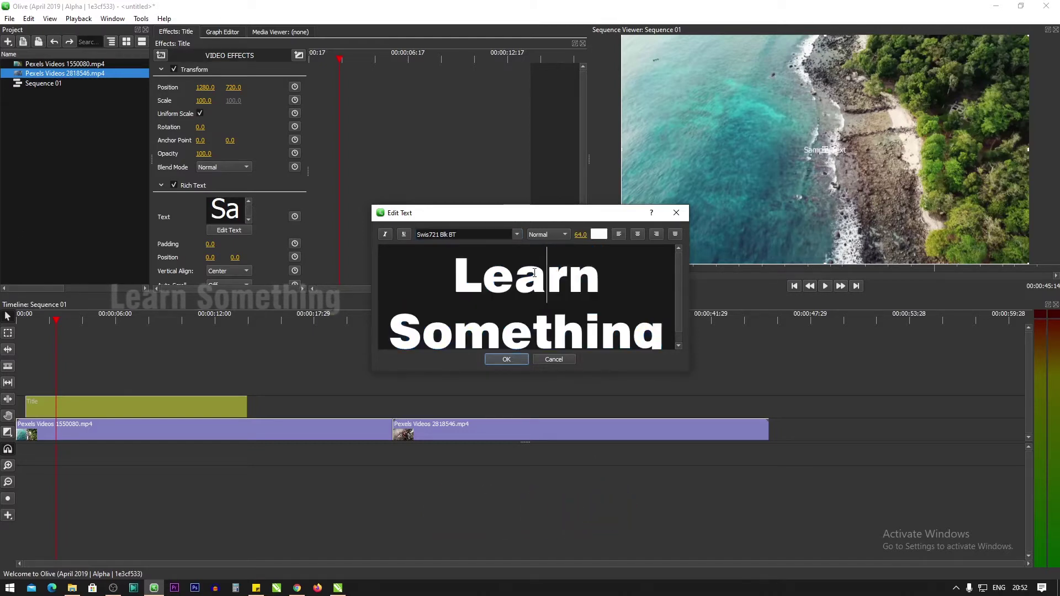
{"action": "key", "text": "ctrl+a"}
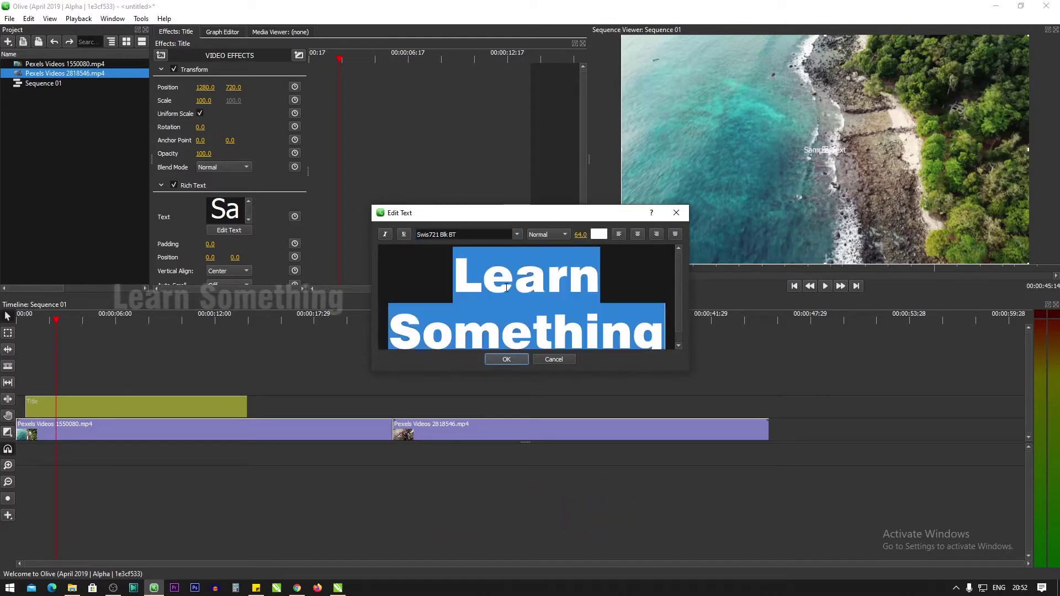
{"action": "left_click_drag", "start_coordinate": [580, 235], "coordinate": [577, 234]}
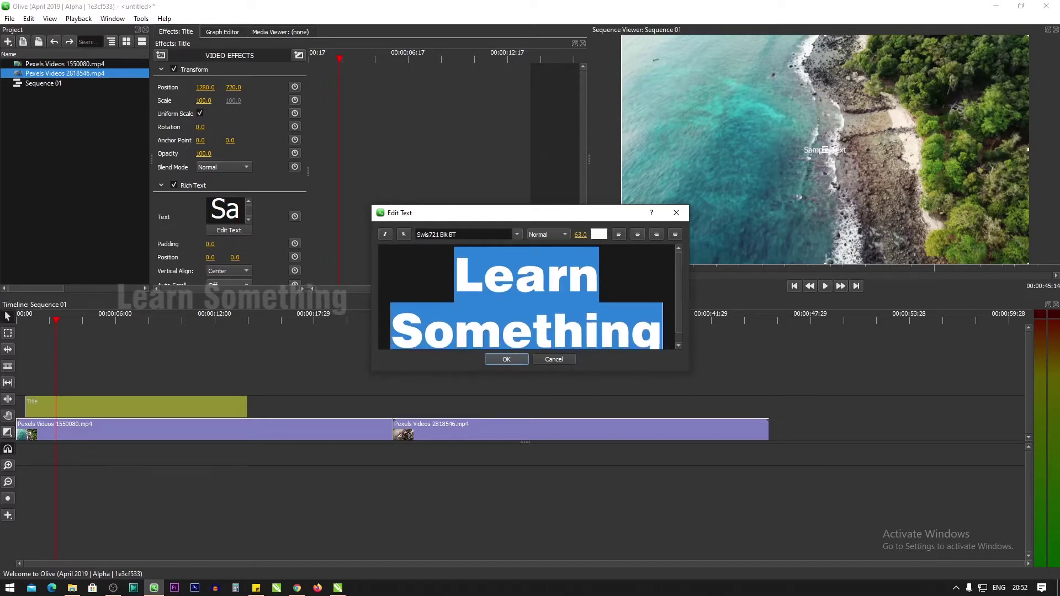
{"action": "left_click", "coordinate": [507, 359]}
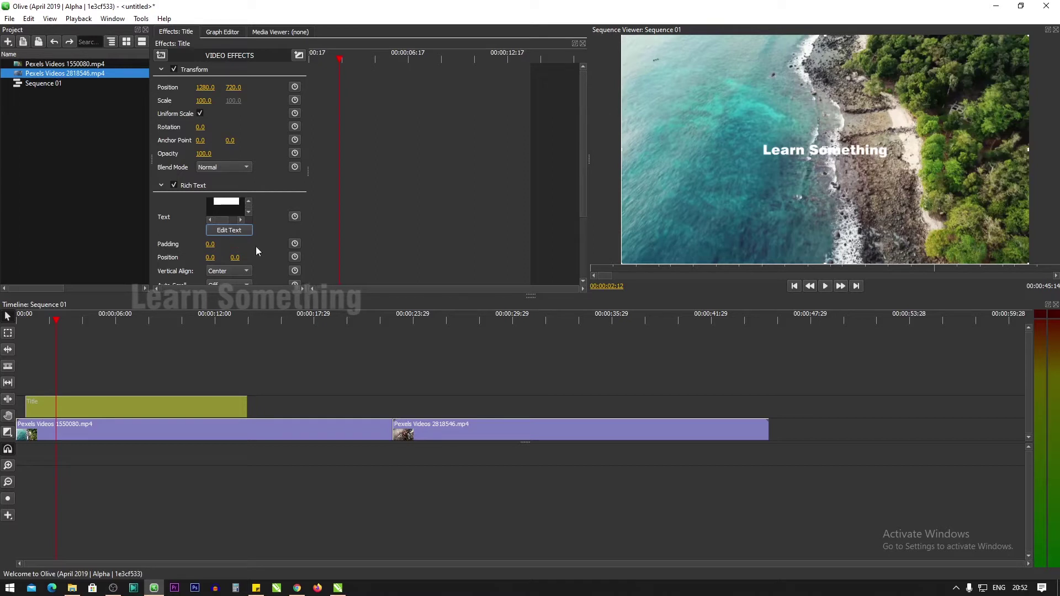
{"action": "left_click", "coordinate": [769, 152]}
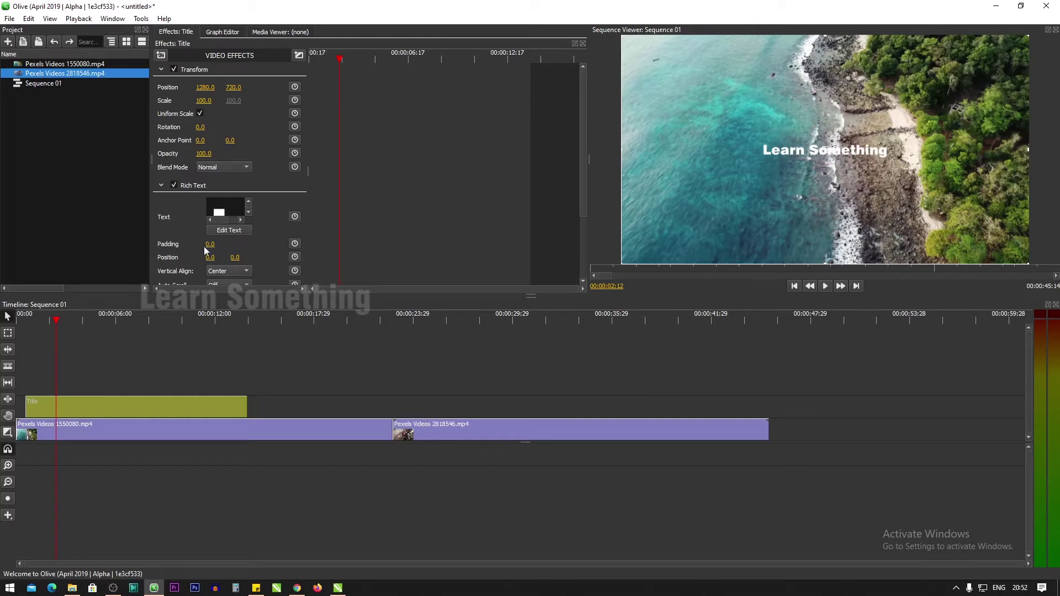
Step: Change the colour of the whole "Learn Something" title text to black and apply it
{"action": "scroll", "coordinate": [255, 250], "scroll_direction": "down", "scroll_amount": 2}
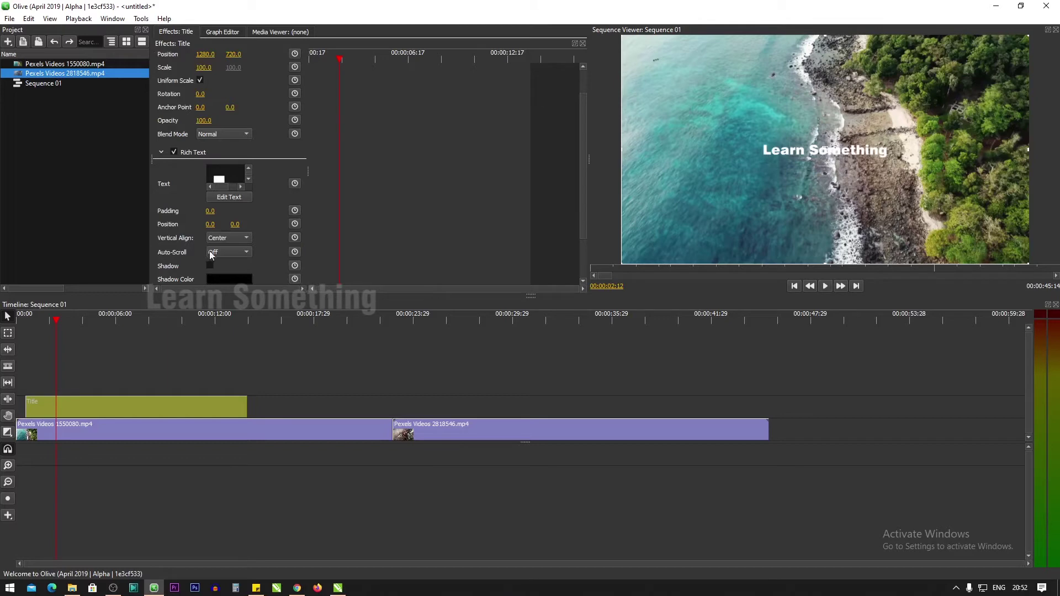
{"action": "left_click", "coordinate": [230, 197]}
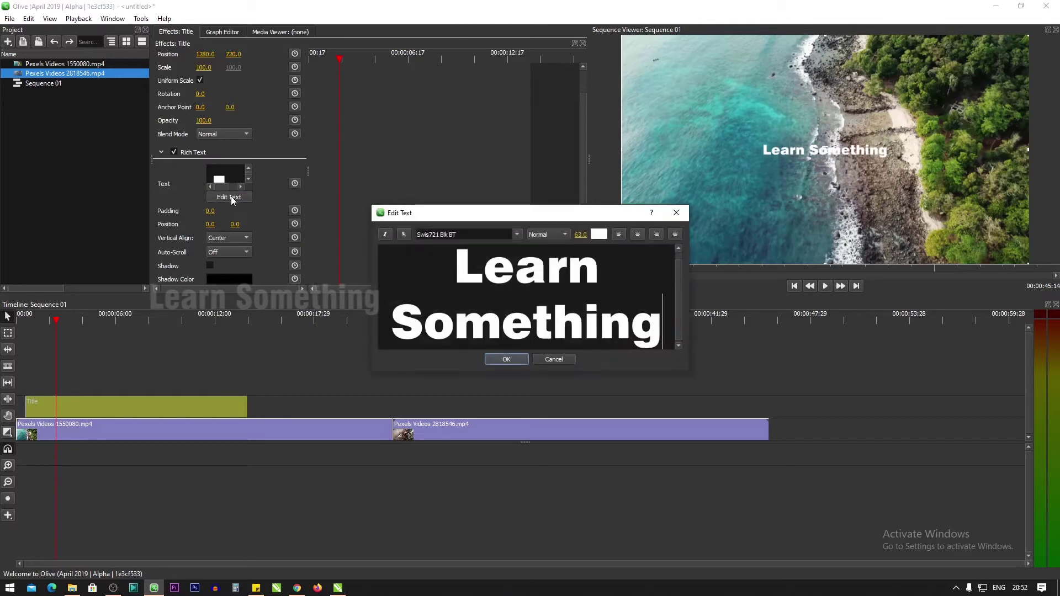
{"action": "triple_click", "coordinate": [497, 308]}
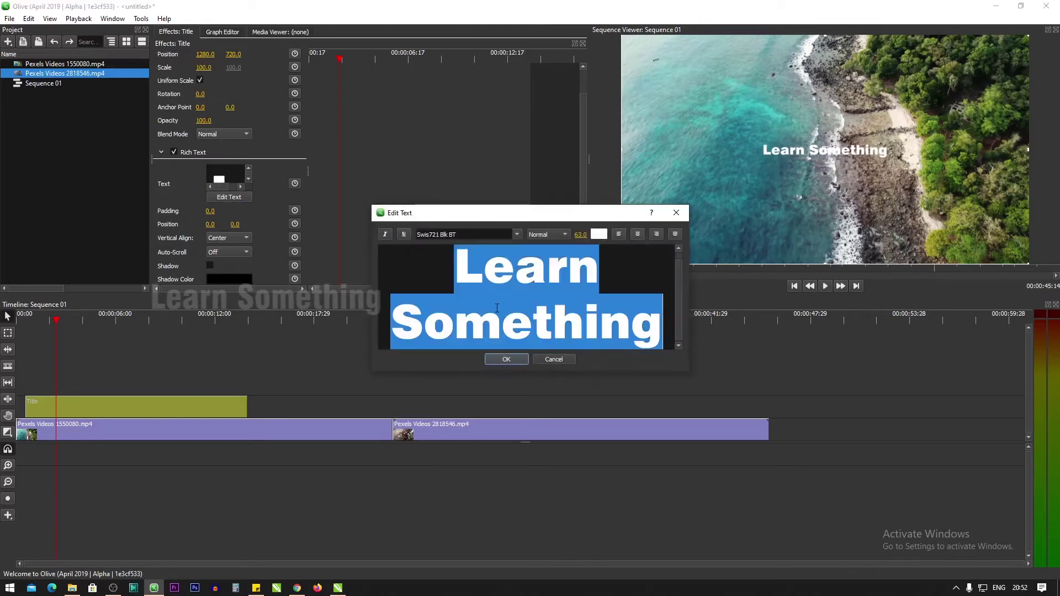
{"action": "left_click", "coordinate": [599, 234]}
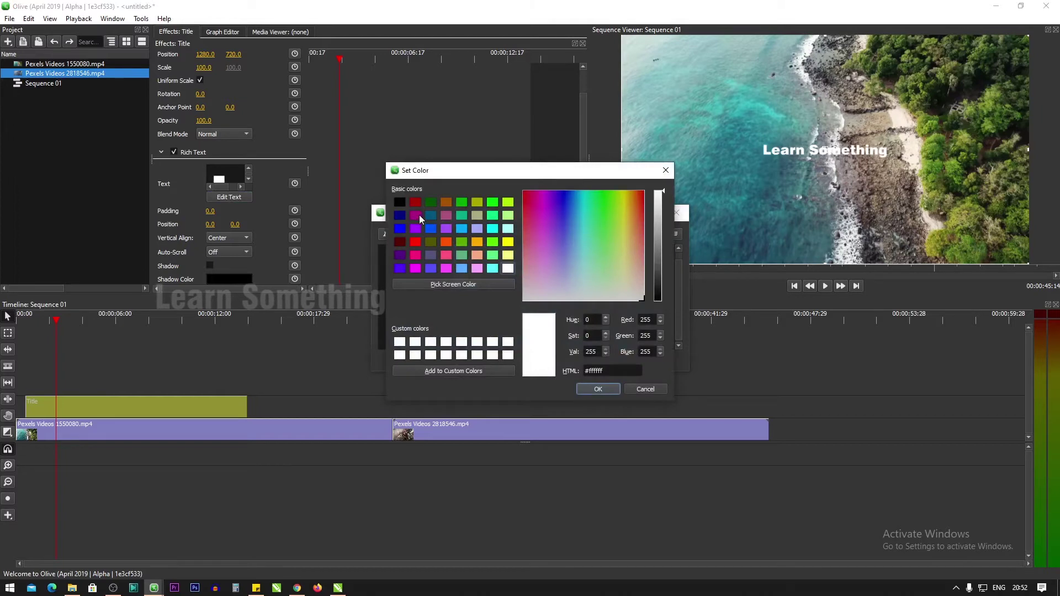
{"action": "left_click", "coordinate": [399, 202]}
{"action": "left_click", "coordinate": [598, 390]}
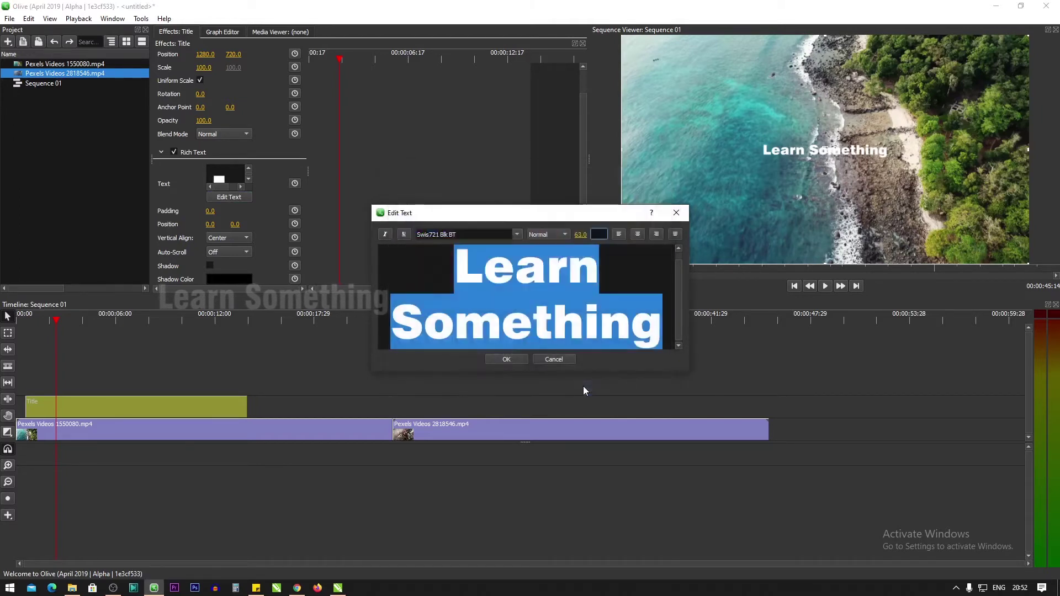
{"action": "left_click", "coordinate": [500, 360]}
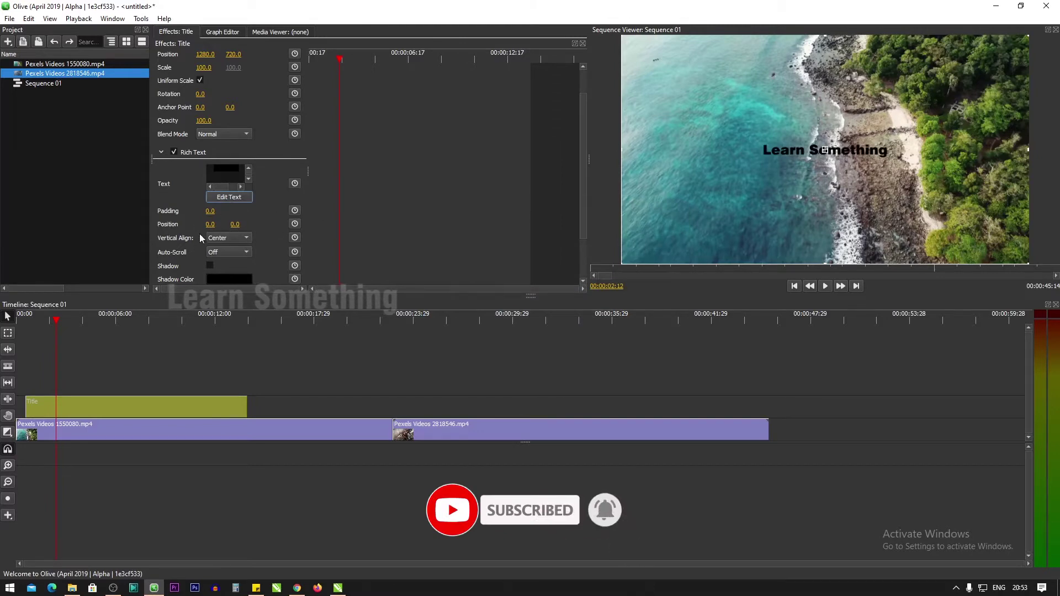
Step: Try shifting the rich text's horizontal and vertical position, and return both values to 0.0
{"action": "left_click", "coordinate": [821, 160]}
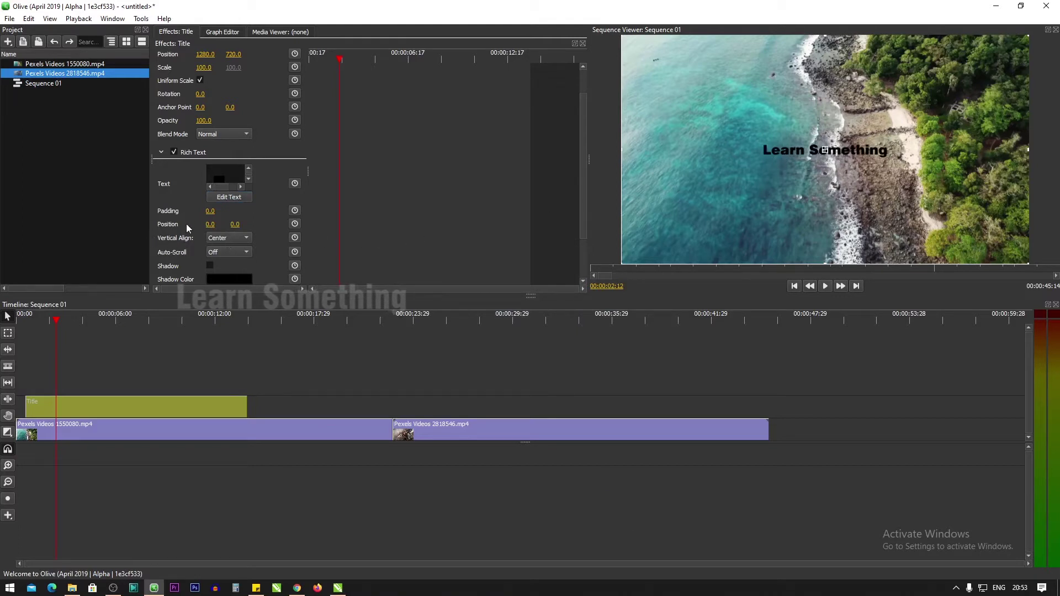
{"action": "left_click_drag", "start_coordinate": [209, 224], "coordinate": [152, 224]}
{"action": "left_click_drag", "start_coordinate": [236, 224], "coordinate": [223, 224]}
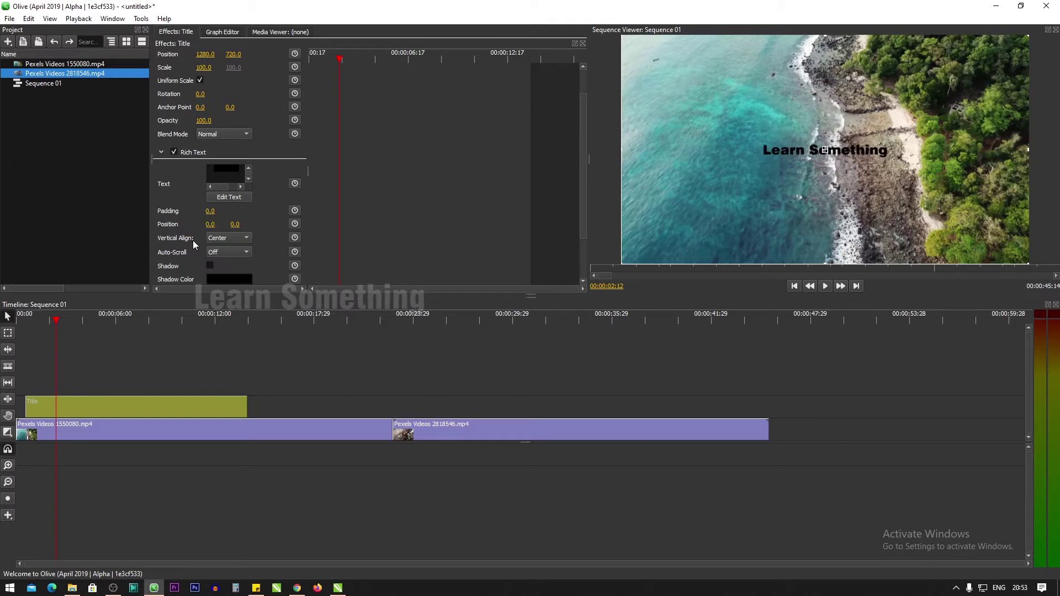
Step: Try the Top and Bottom vertical alignments on the title text, and return it to Center
{"action": "left_click", "coordinate": [233, 239]}
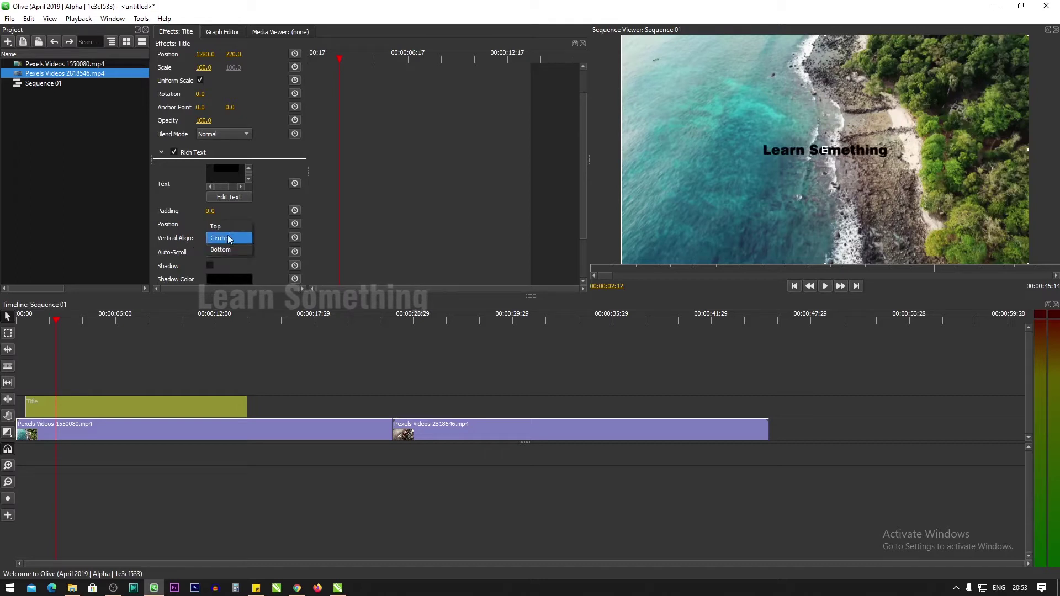
{"action": "left_click", "coordinate": [226, 227]}
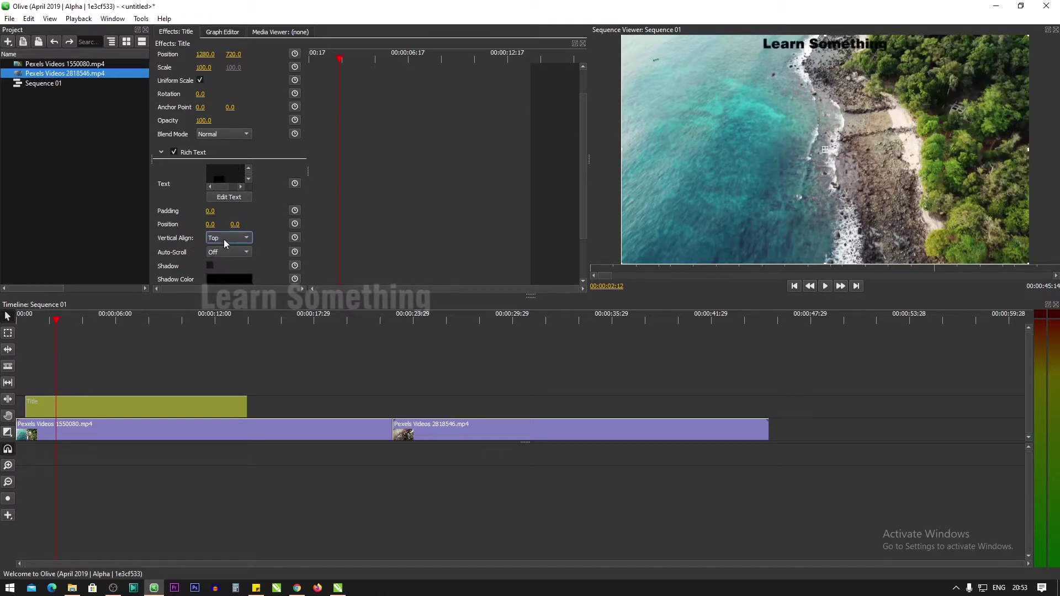
{"action": "left_click", "coordinate": [224, 240]}
{"action": "left_click", "coordinate": [220, 258]}
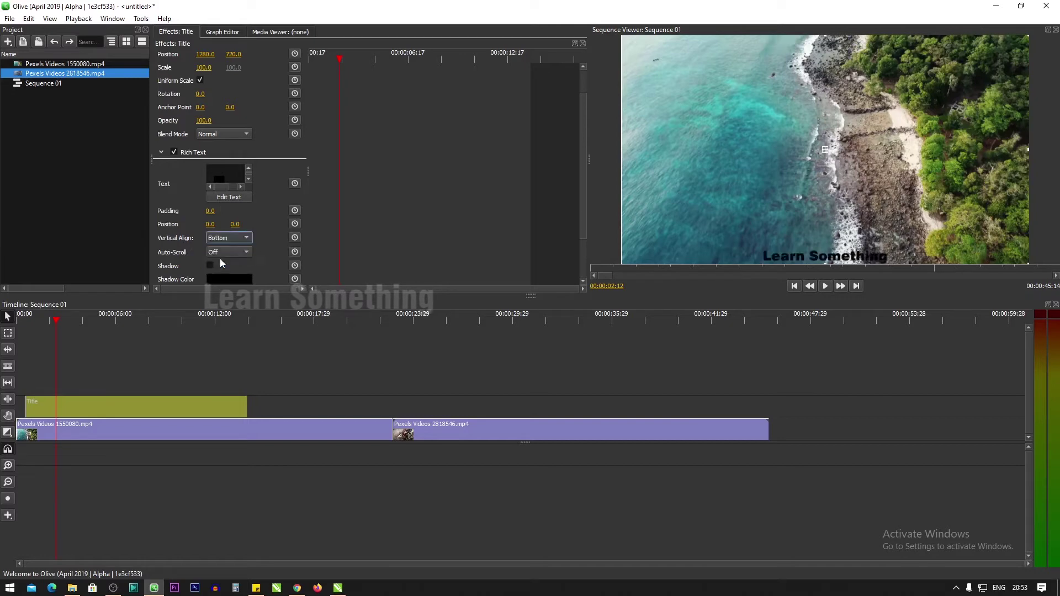
{"action": "left_click", "coordinate": [227, 241]}
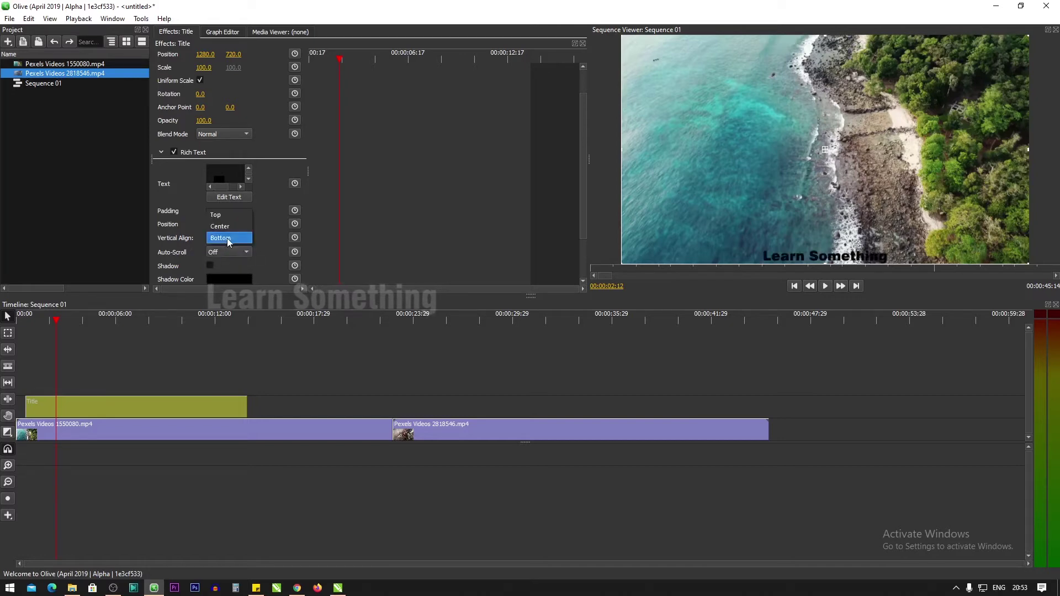
{"action": "left_click", "coordinate": [223, 228]}
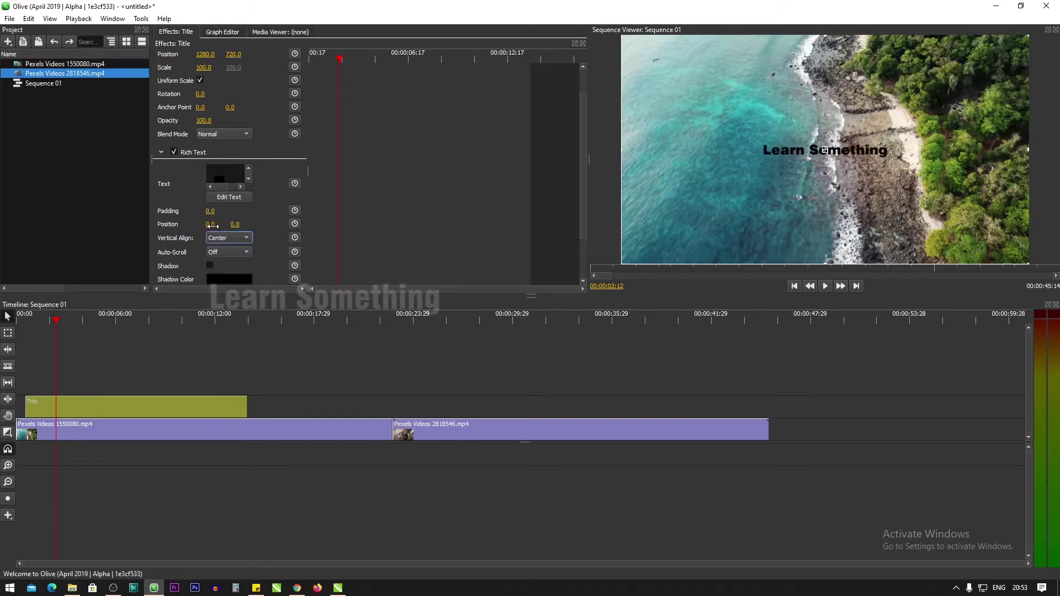
Step: Move the title text down in the frame by setting its rich text vertical position to 495
{"action": "left_click_drag", "start_coordinate": [235, 224], "coordinate": [337, 225]}
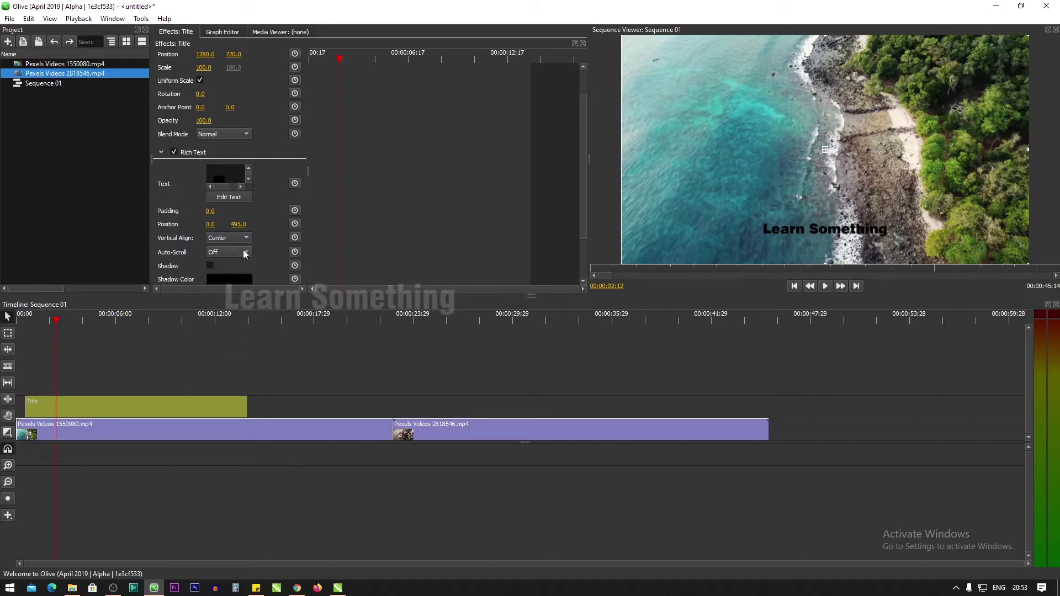
Step: Enable the shadow on the title text and set its shadow colour to white (#ffffff)
{"action": "scroll", "coordinate": [270, 259], "scroll_direction": "down", "scroll_amount": 2}
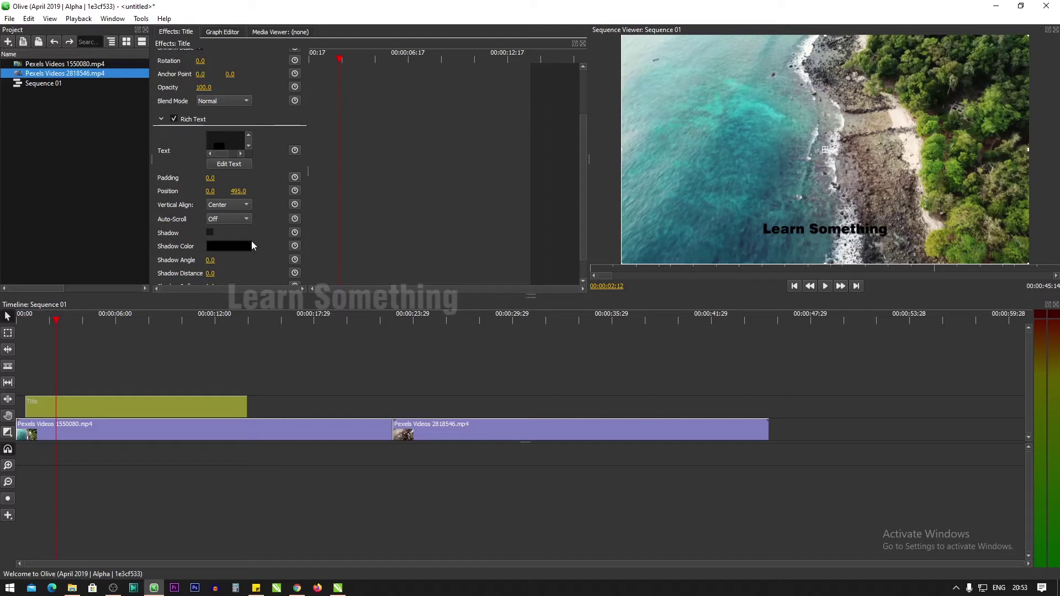
{"action": "left_click", "coordinate": [219, 249]}
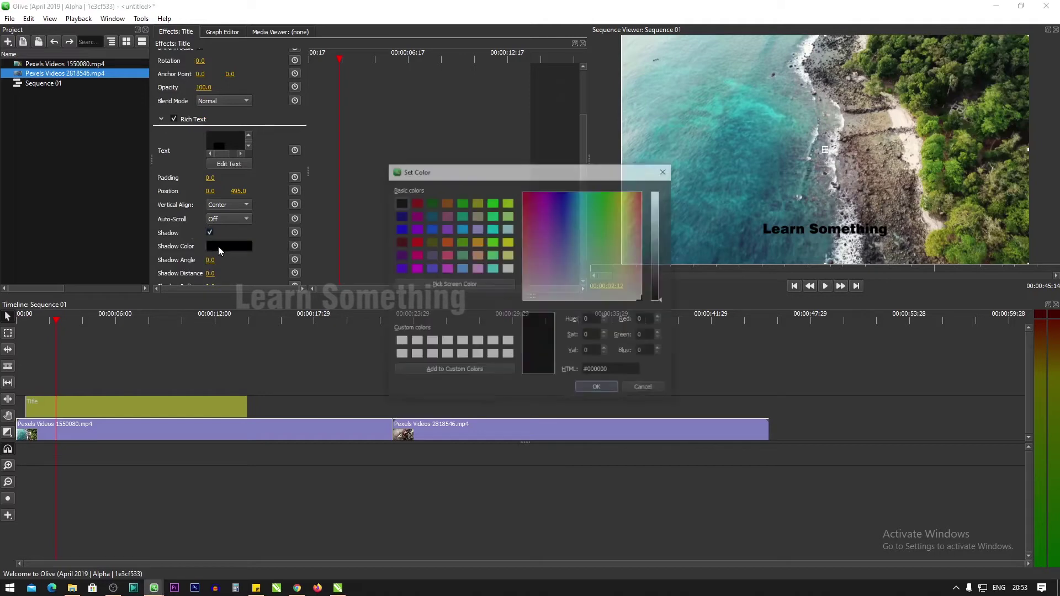
{"action": "left_click", "coordinate": [507, 268]}
{"action": "left_click", "coordinate": [595, 389]}
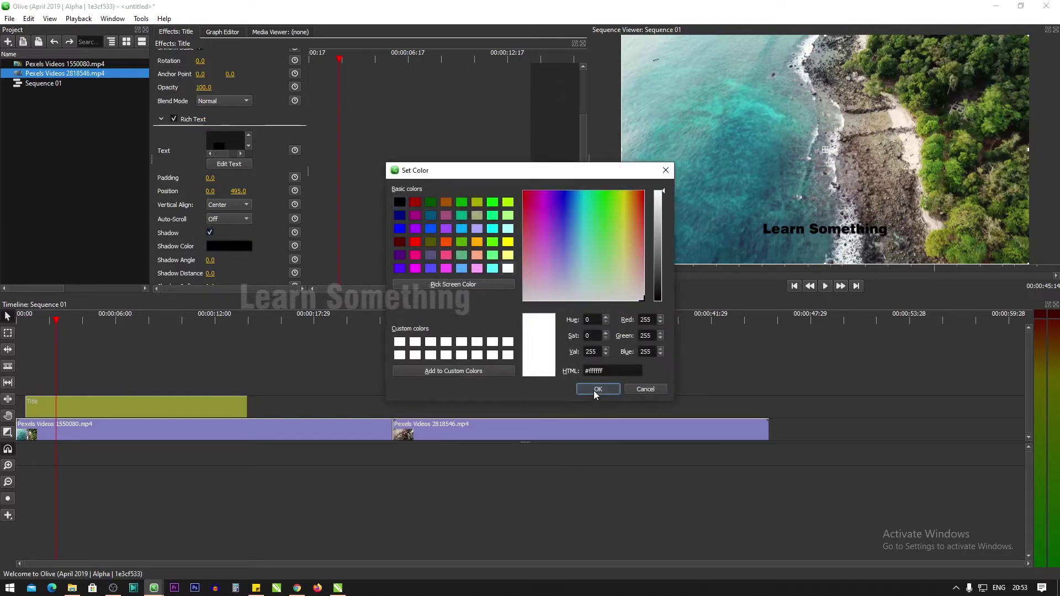
Step: Magnify the title to 200% in the viewer and try a shadow angle of 65 with a shadow distance of 14
{"action": "right_click", "coordinate": [830, 251]}
{"action": "mouse_move", "coordinate": [878, 279]}
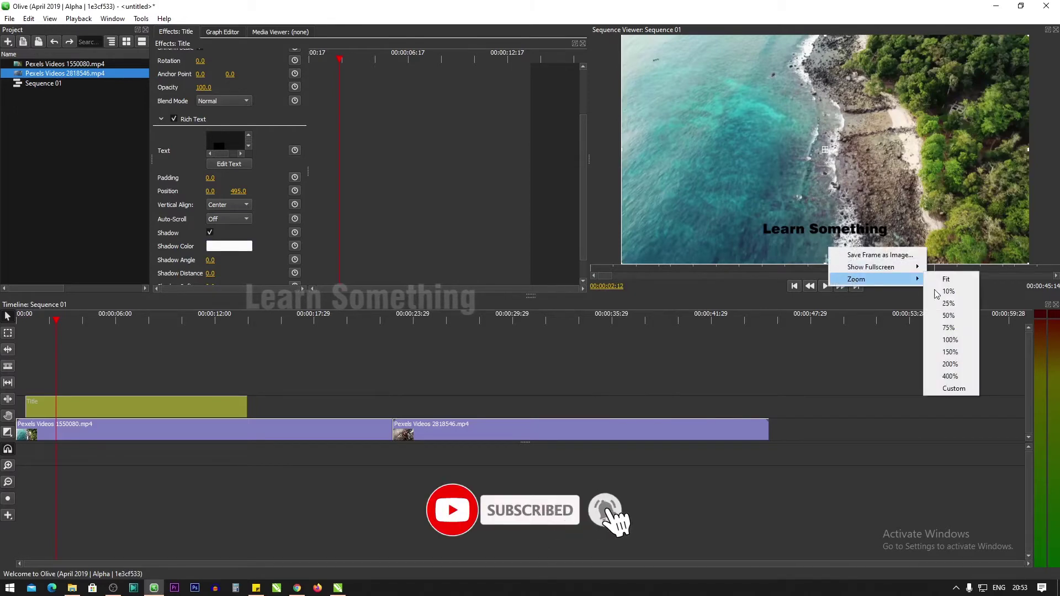
{"action": "left_click", "coordinate": [956, 364]}
{"action": "scroll", "coordinate": [890, 213], "scroll_direction": "down", "scroll_amount": 5}
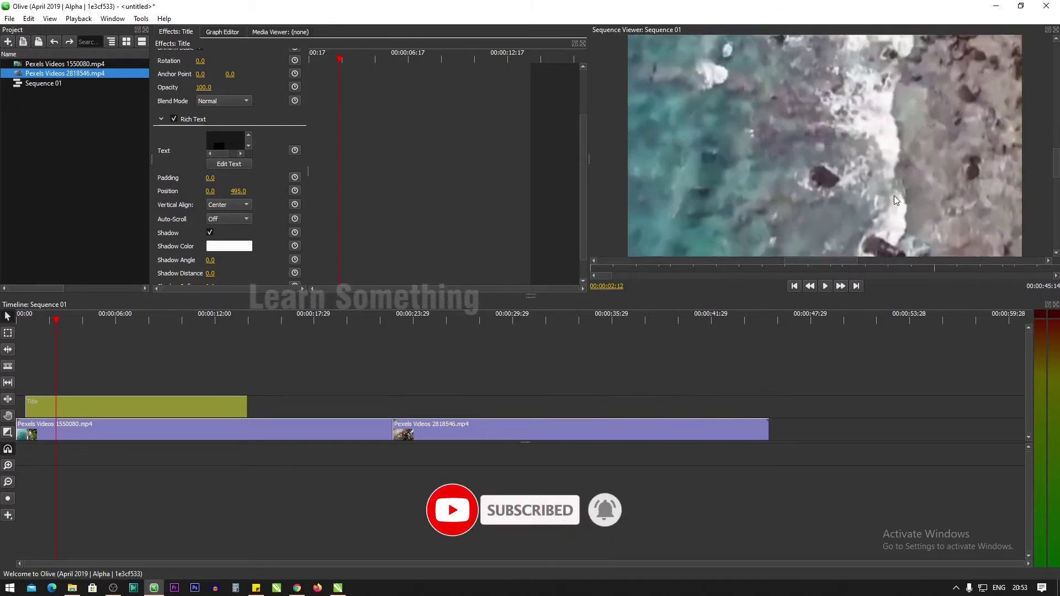
{"action": "scroll", "coordinate": [893, 194], "scroll_direction": "down", "scroll_amount": 3}
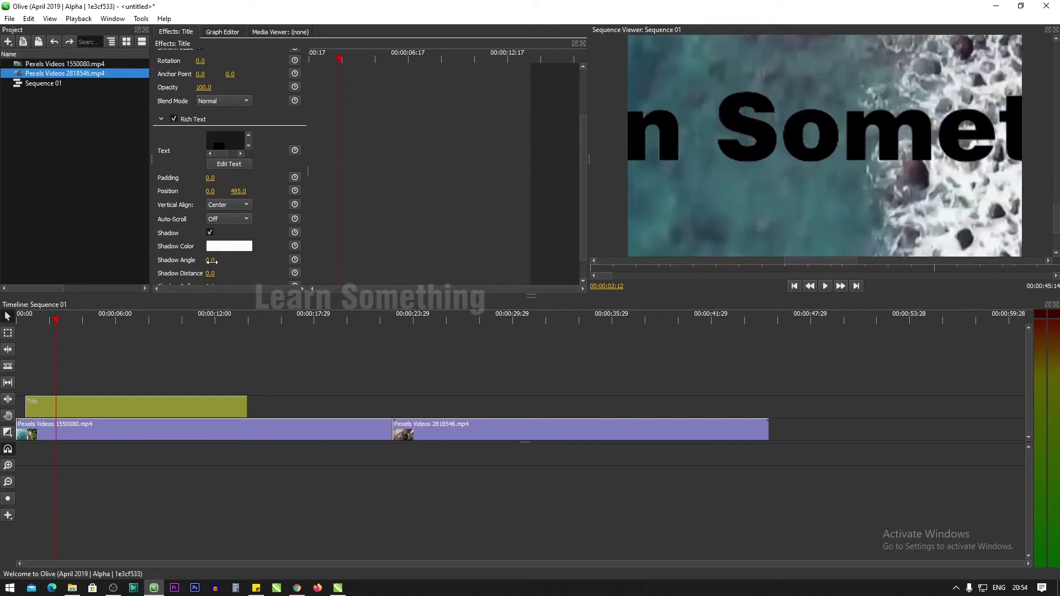
{"action": "left_click_drag", "start_coordinate": [211, 260], "coordinate": [215, 260]}
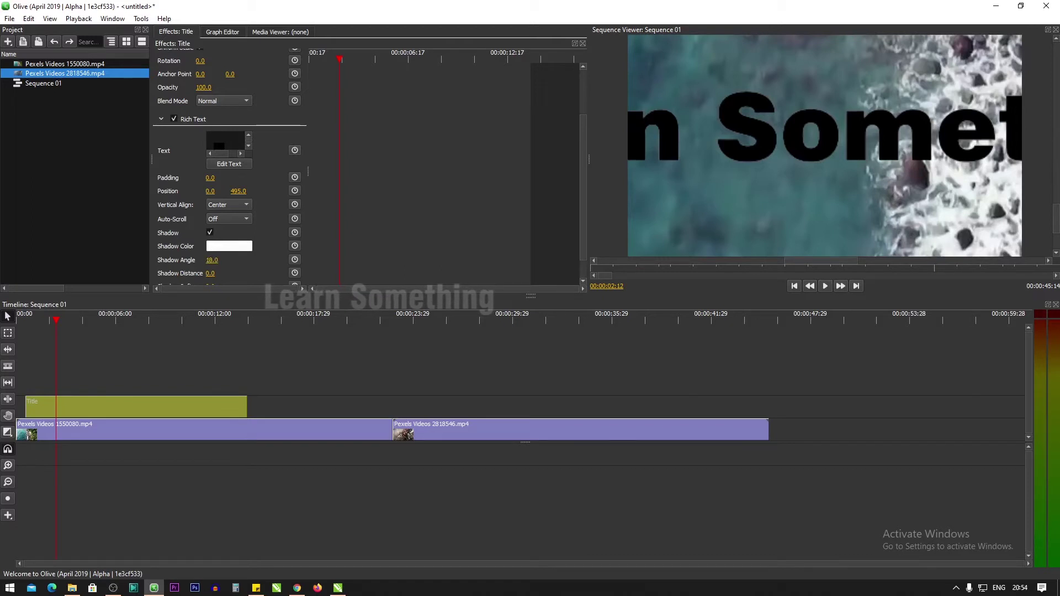
{"action": "left_click_drag", "start_coordinate": [212, 274], "coordinate": [242, 260]}
Step: Set the title's shadow angle to 10 and its shadow distance to 7
{"action": "left_click", "coordinate": [212, 260]}
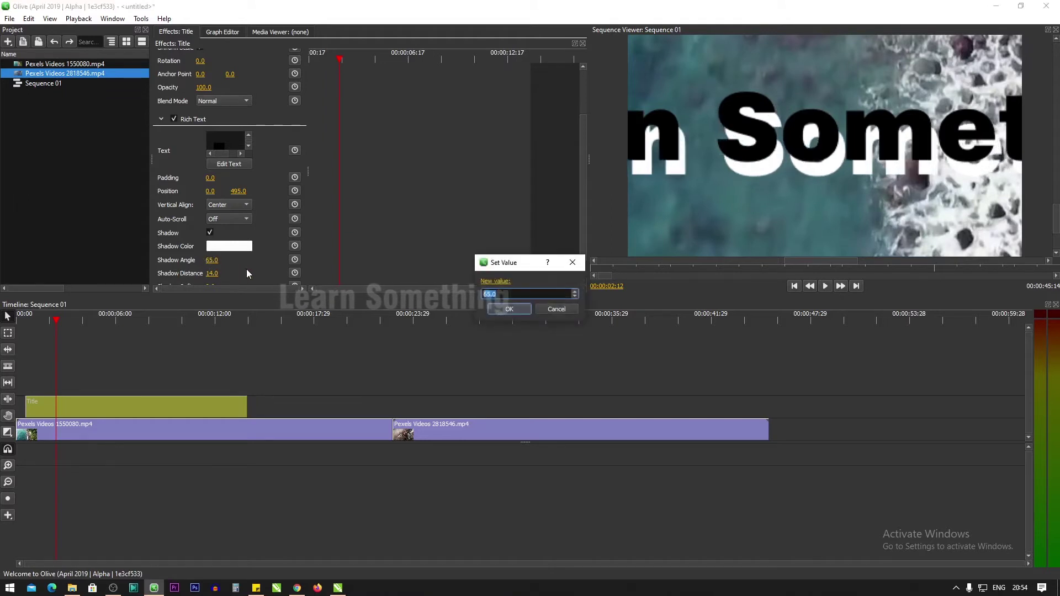
{"action": "type", "text": "10"}
{"action": "key", "text": "Return"}
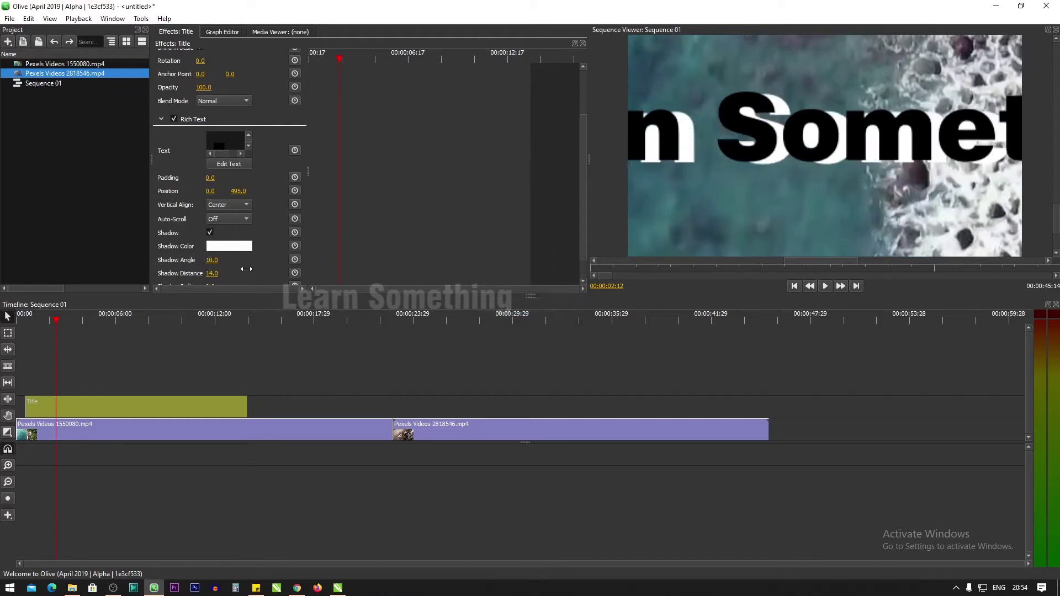
{"action": "left_click_drag", "start_coordinate": [210, 274], "coordinate": [206, 273]}
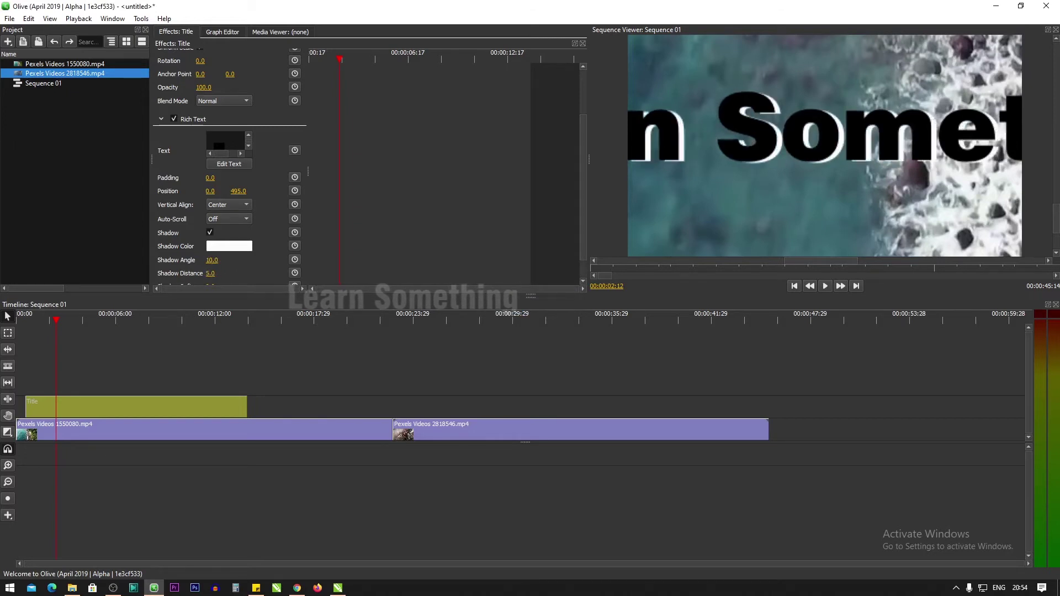
{"action": "left_click_drag", "start_coordinate": [211, 273], "coordinate": [213, 274]}
Step: Soften the title's shadow by setting its shadow softness to 10
{"action": "scroll", "coordinate": [257, 278], "scroll_direction": "down", "scroll_amount": 1}
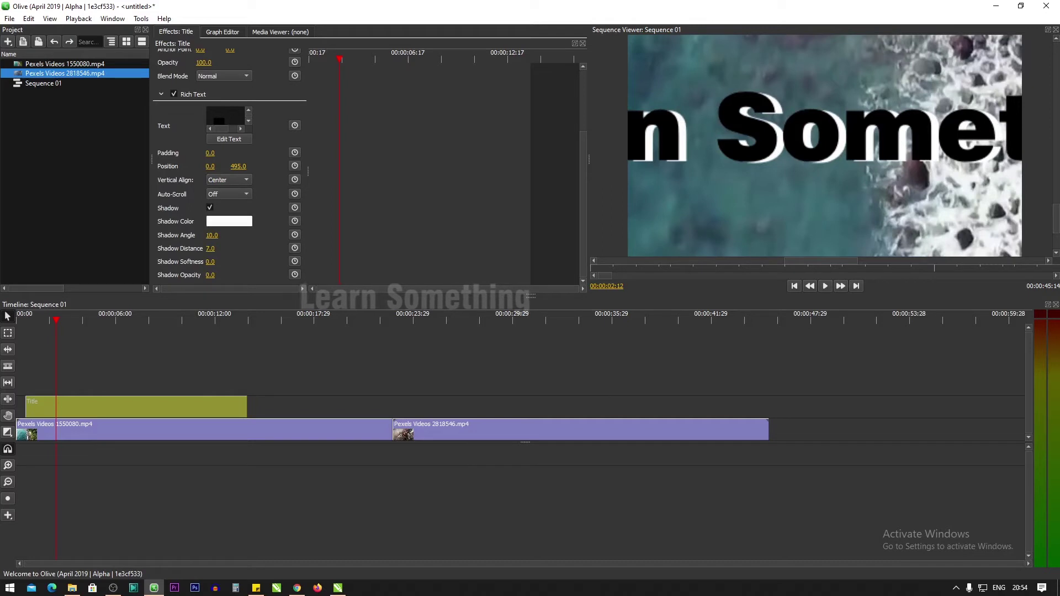
{"action": "left_click_drag", "start_coordinate": [211, 261], "coordinate": [217, 262]}
{"action": "left_click_drag", "start_coordinate": [212, 262], "coordinate": [208, 262]}
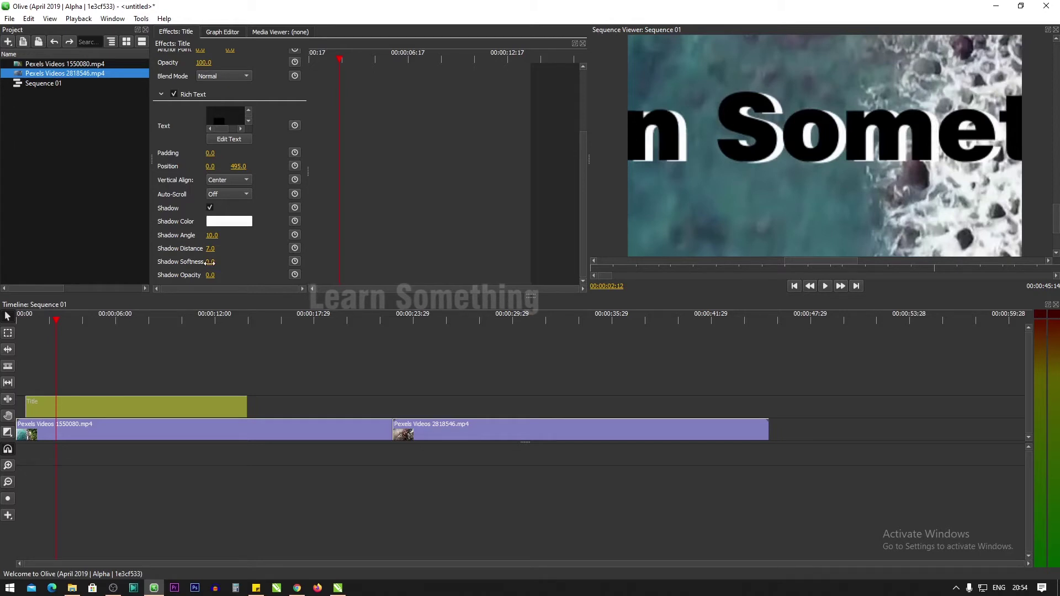
{"action": "key", "text": "Down"}
{"action": "key", "text": "Up"}
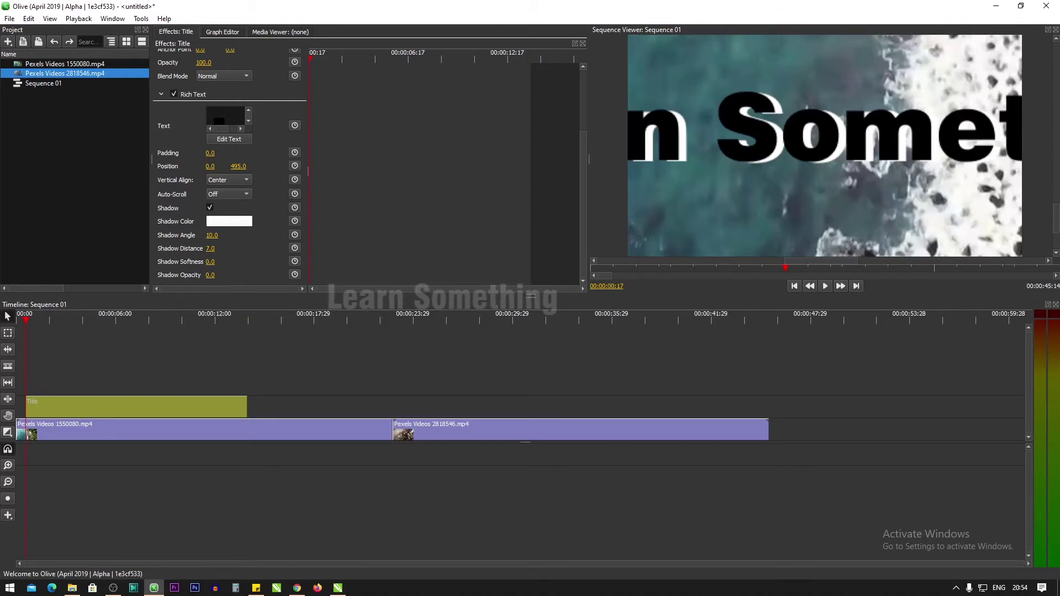
{"action": "left_click_drag", "start_coordinate": [210, 261], "coordinate": [218, 262]}
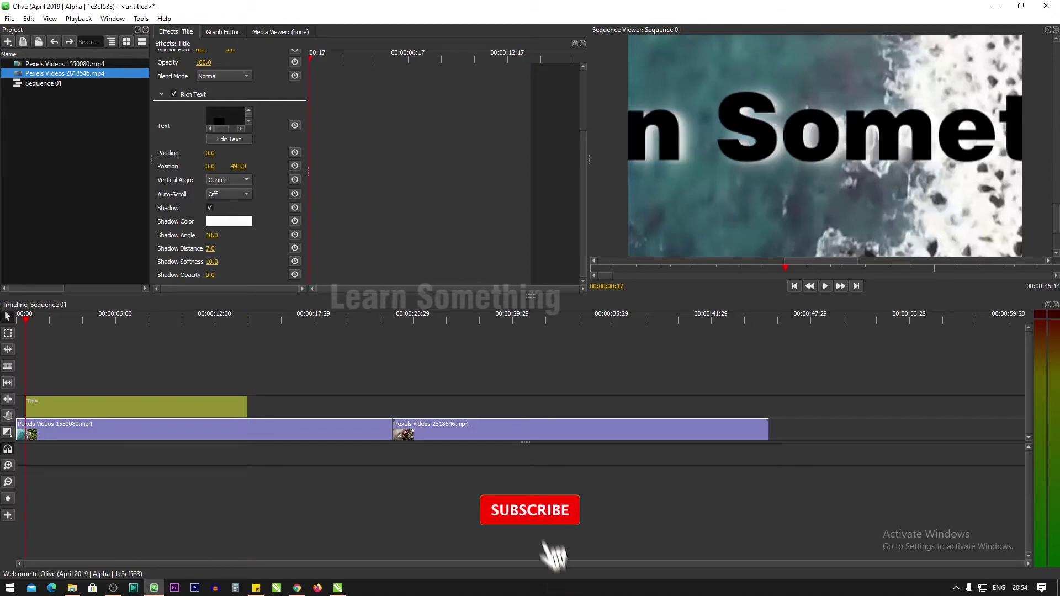
Step: Fit the whole frame in the viewer and play the start of the sequence to check the shadowed title
{"action": "right_click", "coordinate": [833, 207]}
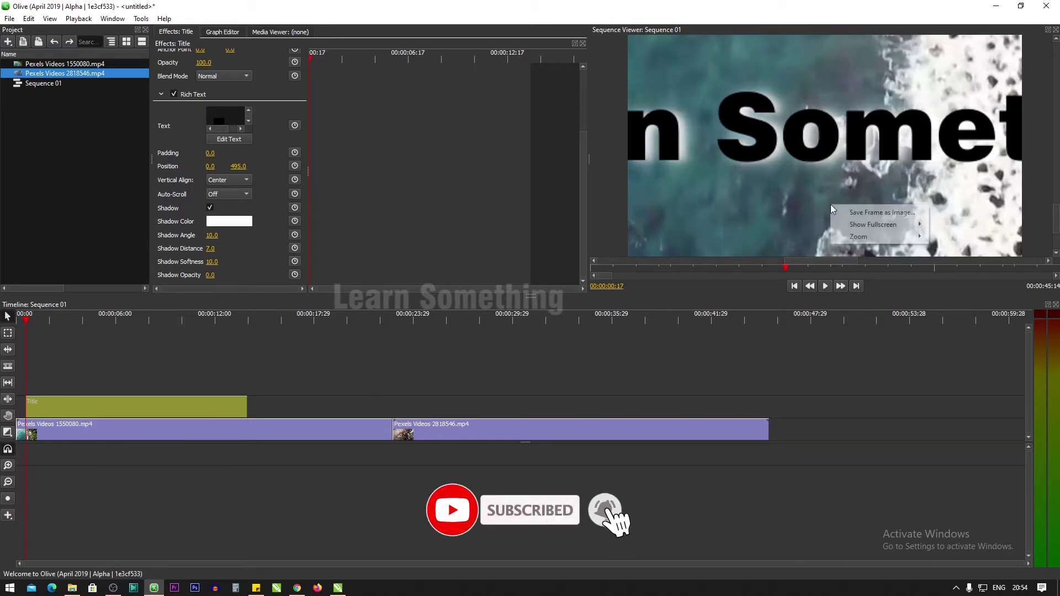
{"action": "mouse_move", "coordinate": [859, 236]}
{"action": "left_click", "coordinate": [946, 236]}
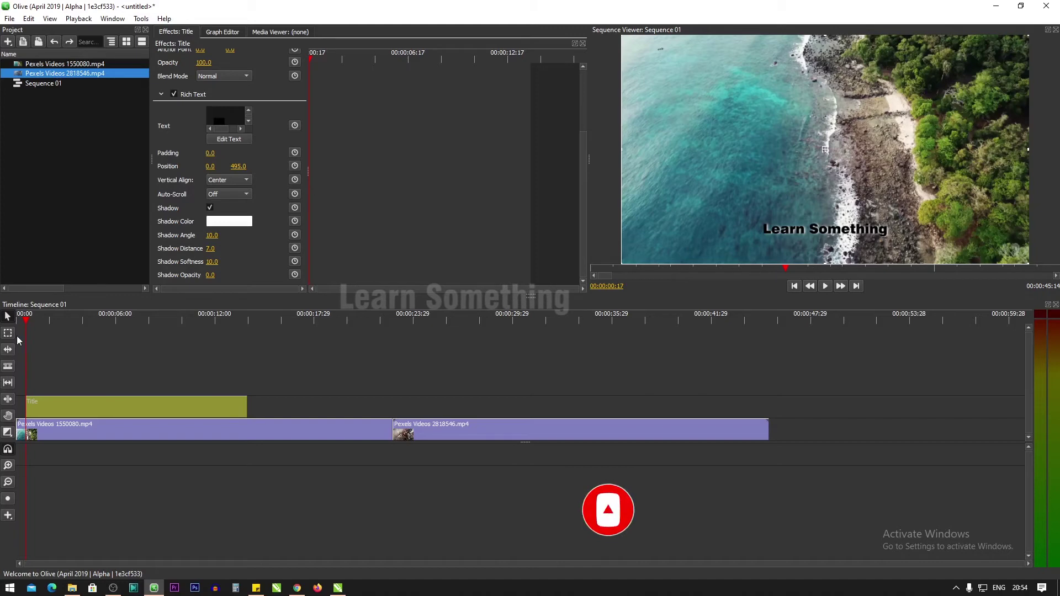
{"action": "left_click_drag", "start_coordinate": [24, 323], "coordinate": [43, 323]}
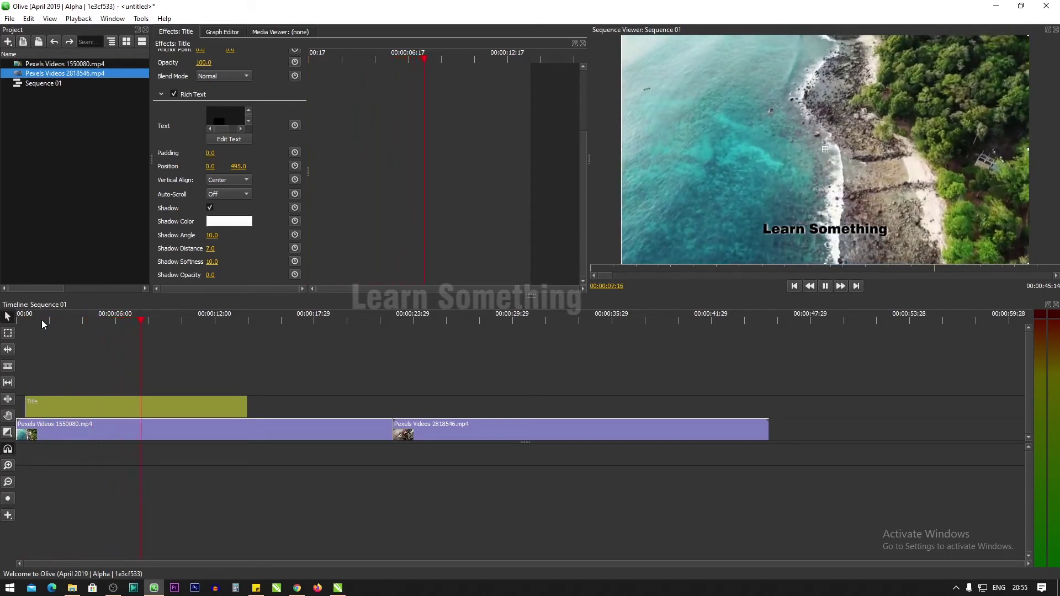
{"action": "key", "text": "space"}
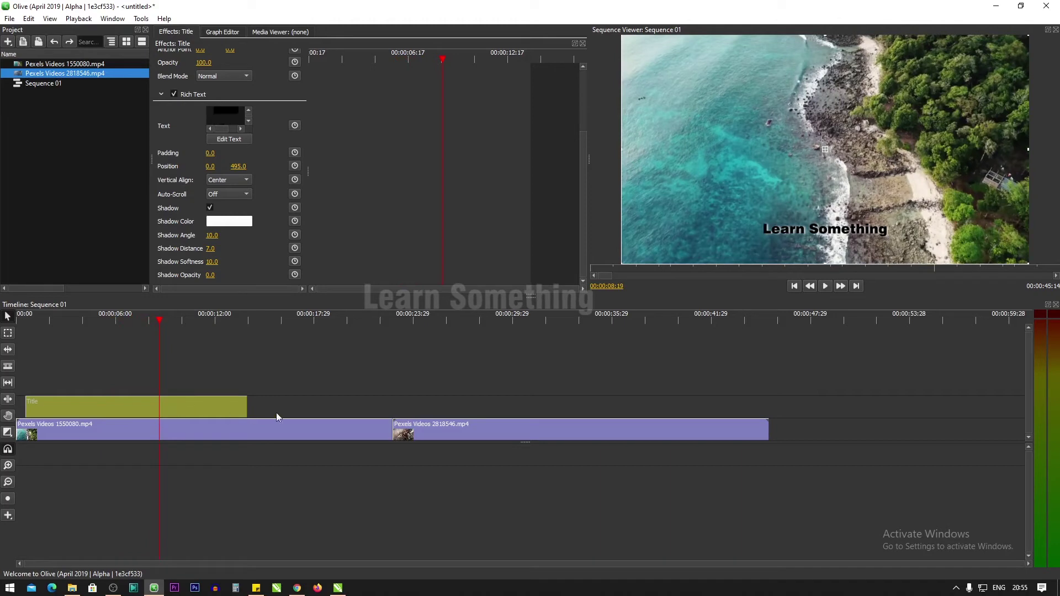
Step: Add a second title clip above Pexels Videos 2818546.mp4, covering that video clip's full length
{"action": "key", "text": "Right"}
{"action": "key", "text": "Right"}
{"action": "key", "text": "Right"}
{"action": "left_click_drag", "start_coordinate": [175, 324], "coordinate": [404, 323]}
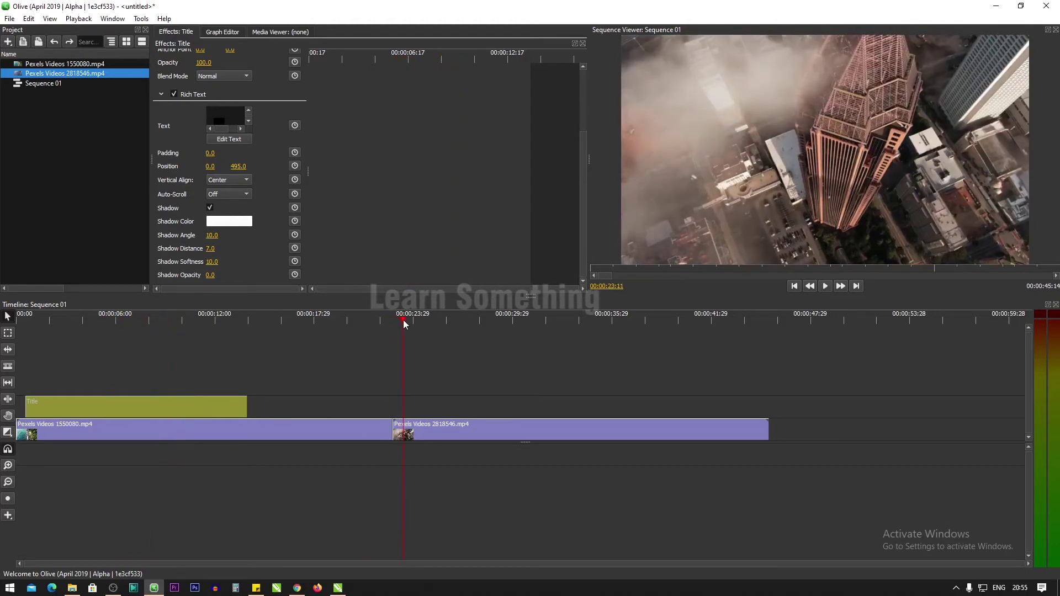
{"action": "left_click", "coordinate": [7, 515]}
{"action": "left_click", "coordinate": [34, 523]}
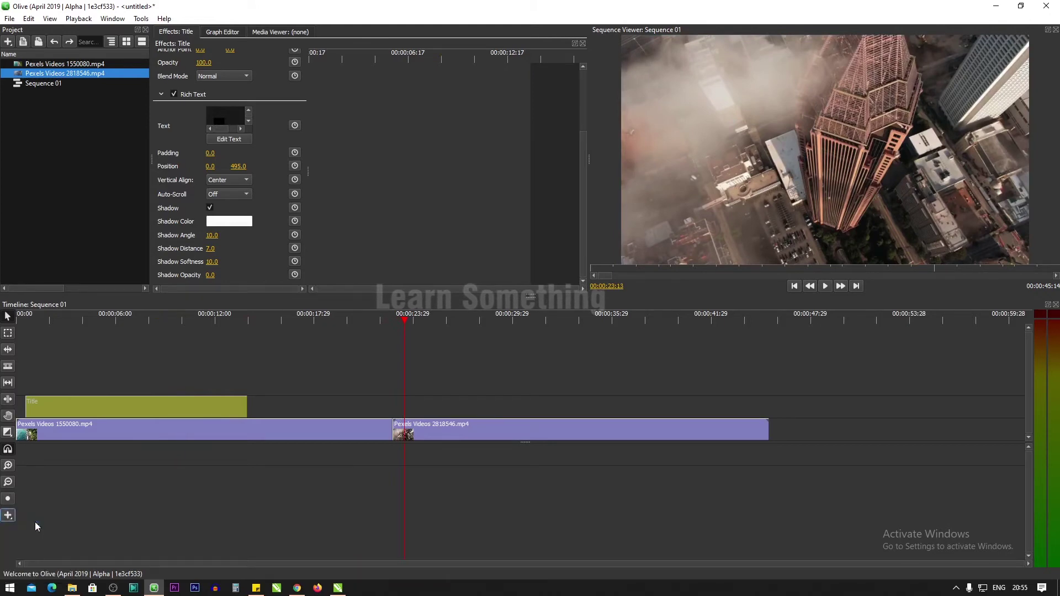
{"action": "left_click_drag", "start_coordinate": [405, 407], "coordinate": [773, 409]}
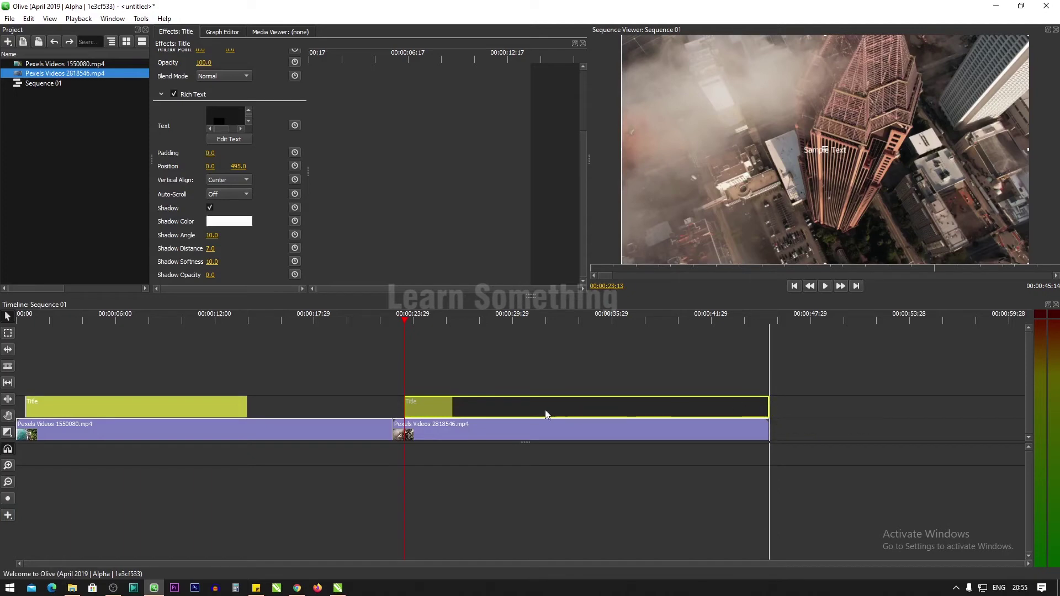
{"action": "left_click_drag", "start_coordinate": [382, 403], "coordinate": [404, 389]}
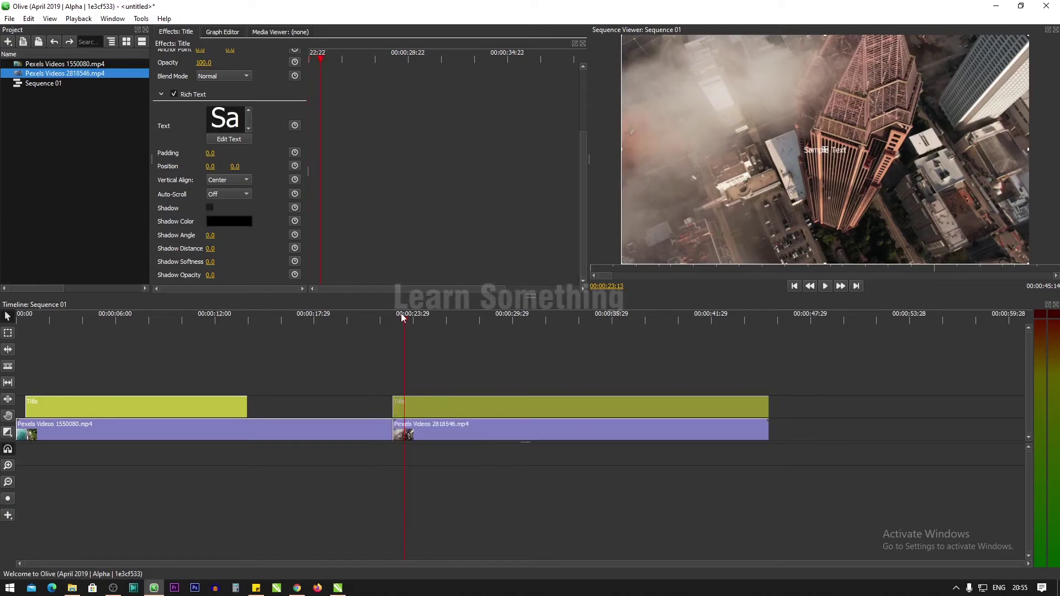
Step: Replace the second title's sample text with "Learn Something"
{"action": "left_click_drag", "start_coordinate": [403, 321], "coordinate": [399, 323]}
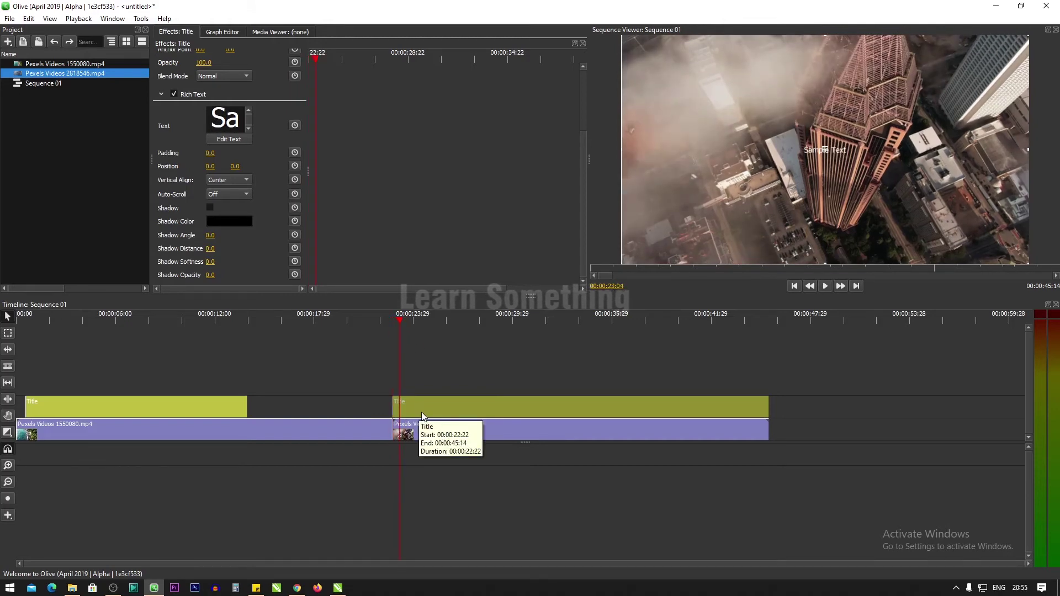
{"action": "left_click", "coordinate": [229, 138]}
{"action": "left_click_drag", "start_coordinate": [604, 266], "coordinate": [452, 258]}
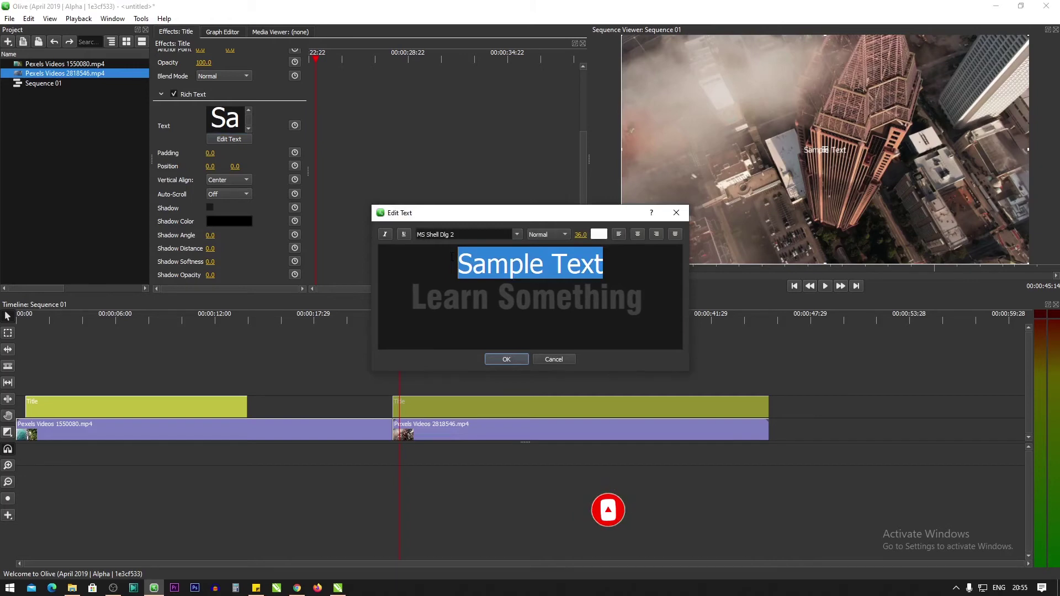
{"action": "type", "text": "So"}
{"action": "key", "text": "BackSpace"}
{"action": "key", "text": "BackSpace"}
{"action": "type", "text": "Learn Some"}
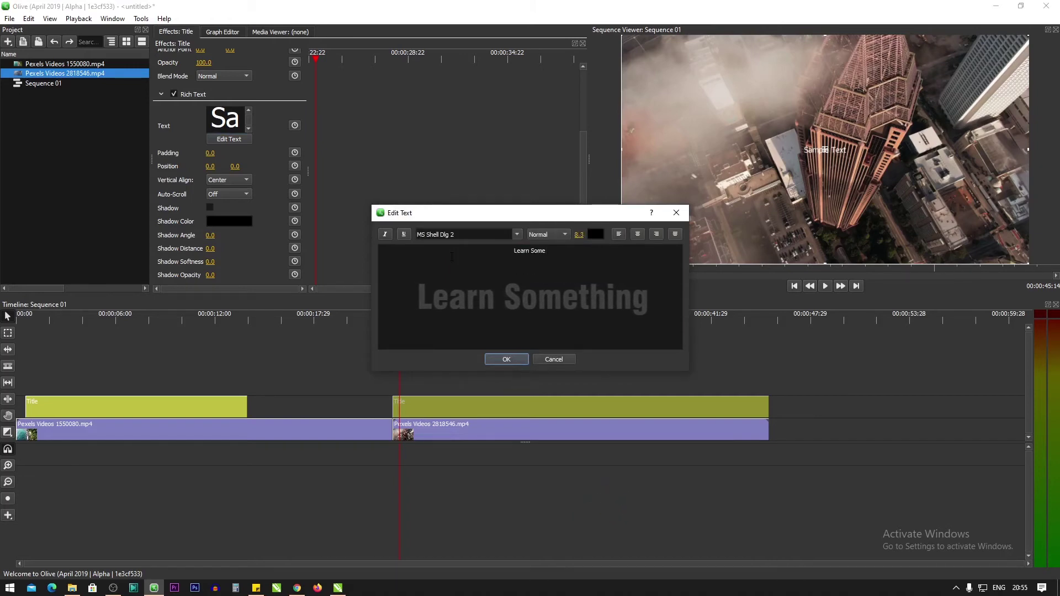
{"action": "type", "text": "thing"}
Step: Format all of the second title's text in Swis721 Blk BT at size 64.3 and apply it
{"action": "key", "text": "ctrl+a"}
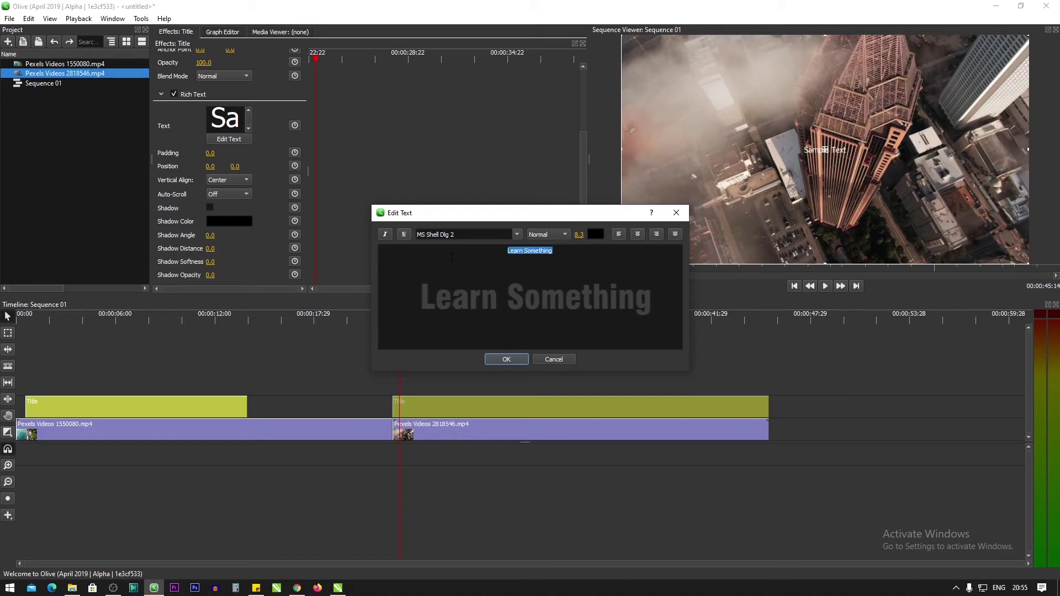
{"action": "triple_click", "coordinate": [436, 234]}
{"action": "type", "text": "swis721 Blk BT"}
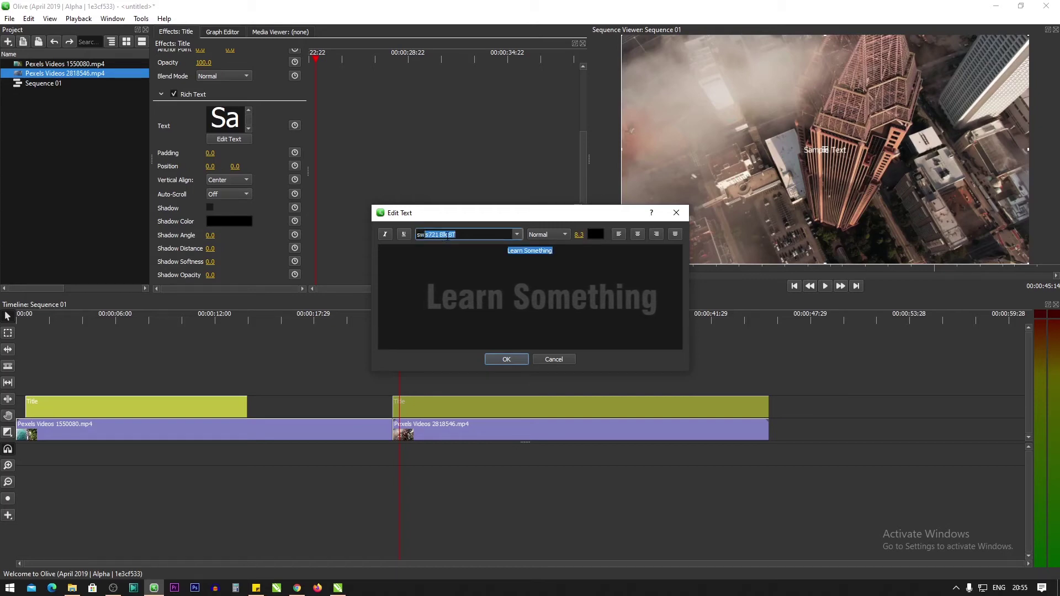
{"action": "key", "text": "Return"}
{"action": "mouse_move", "coordinate": [577, 234]}
{"action": "left_mouse_down"}
{"action": "mouse_move", "coordinate": [607, 235]}
{"action": "mouse_move", "coordinate": [594, 235]}
{"action": "left_mouse_up"}
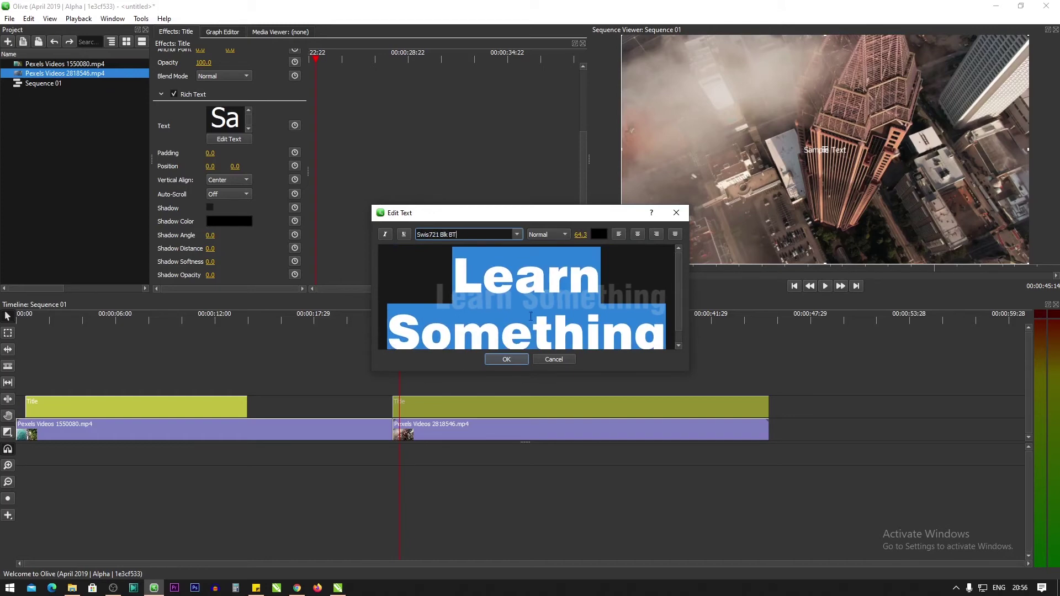
{"action": "left_click", "coordinate": [502, 359]}
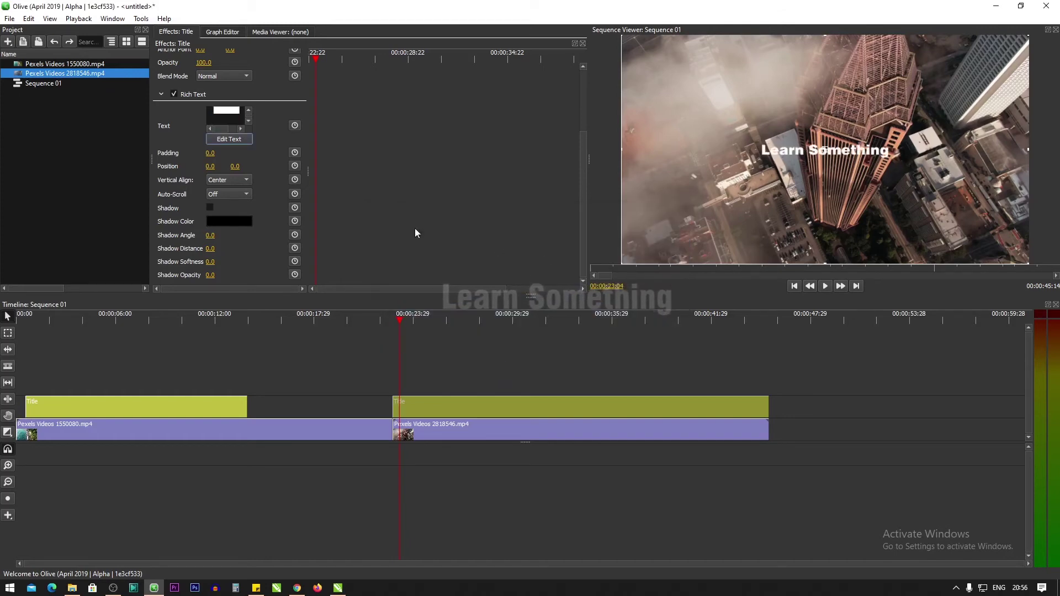
Step: Set the second title's shadow opacity to 19 and try changing its text colour to black
{"action": "left_click_drag", "start_coordinate": [213, 276], "coordinate": [223, 276]}
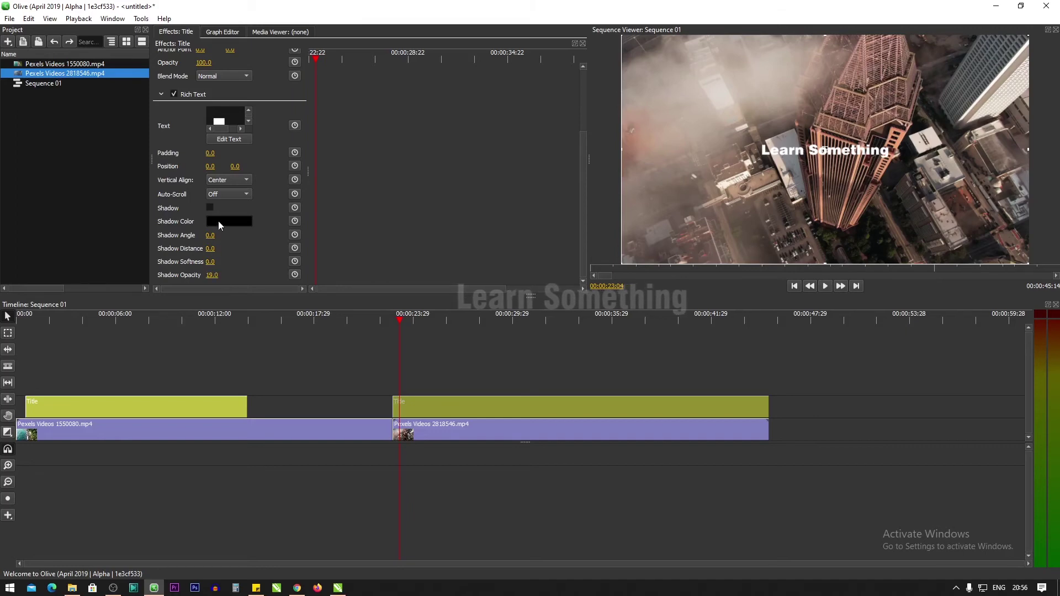
{"action": "left_click", "coordinate": [230, 140]}
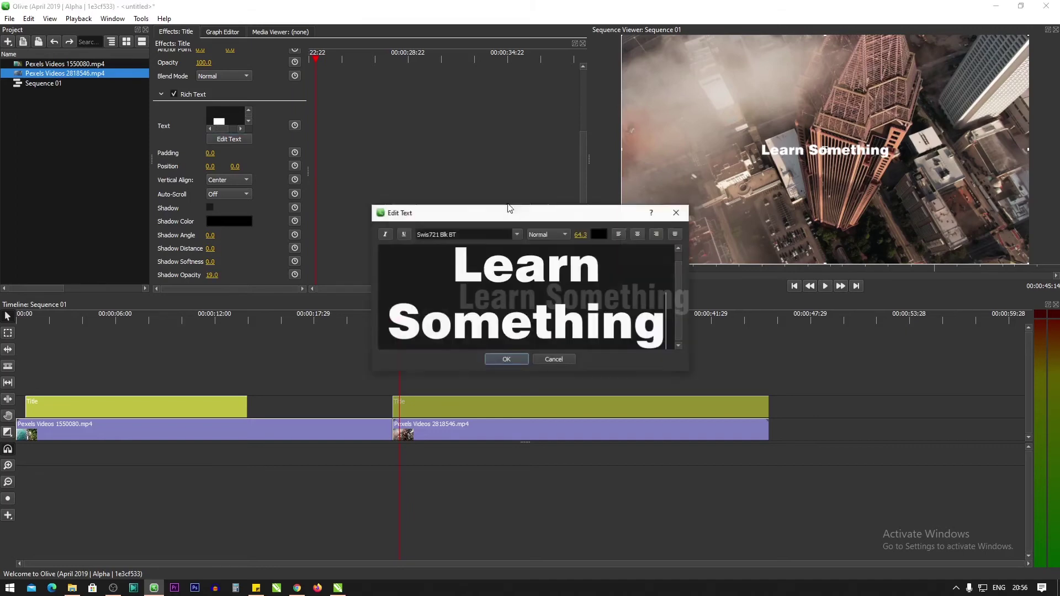
{"action": "left_click", "coordinate": [598, 235]}
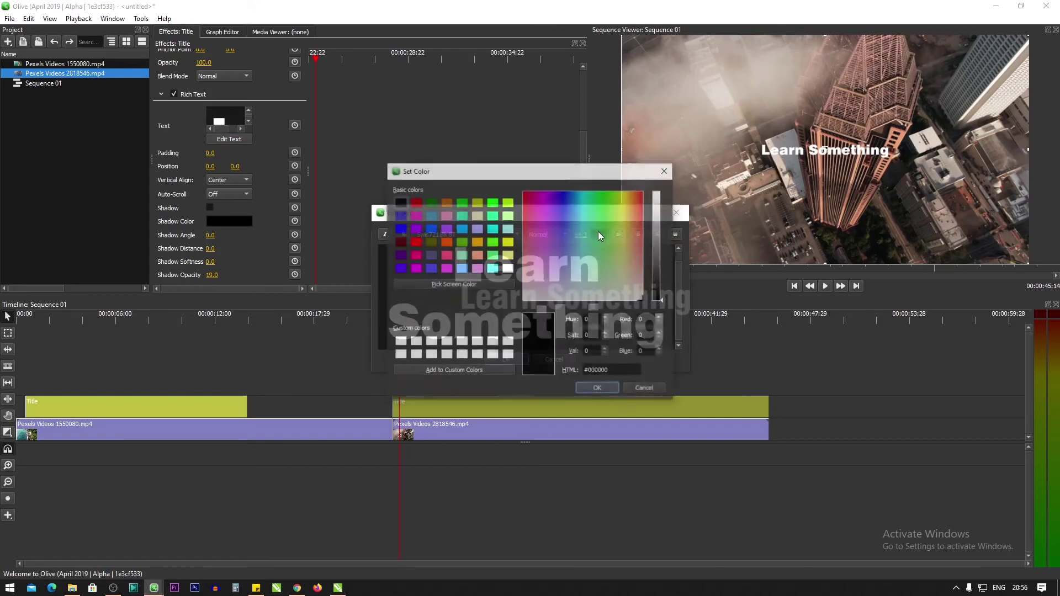
{"action": "left_click", "coordinate": [596, 389]}
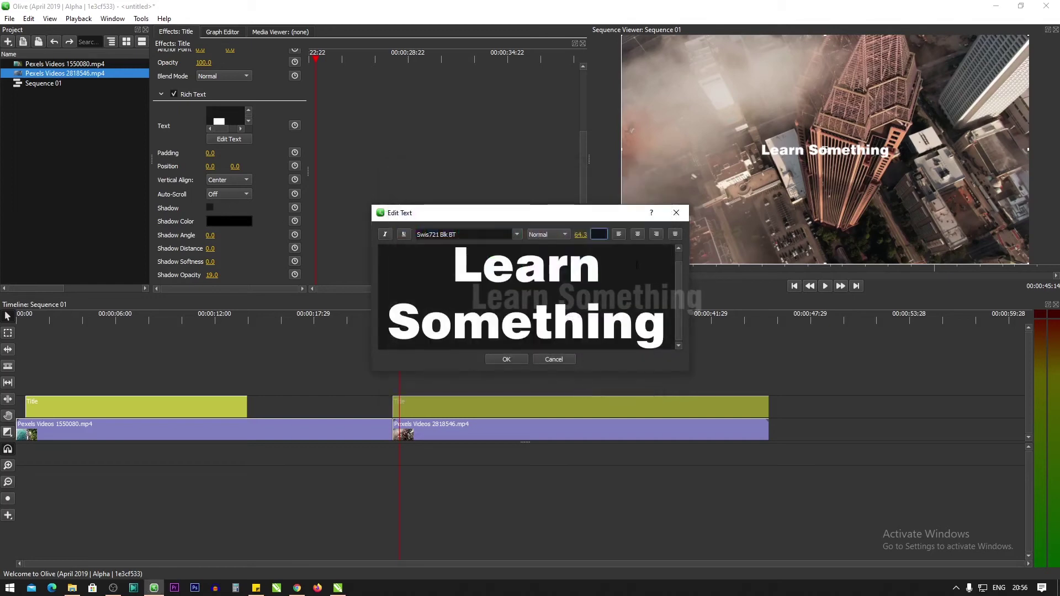
{"action": "left_click", "coordinate": [507, 359]}
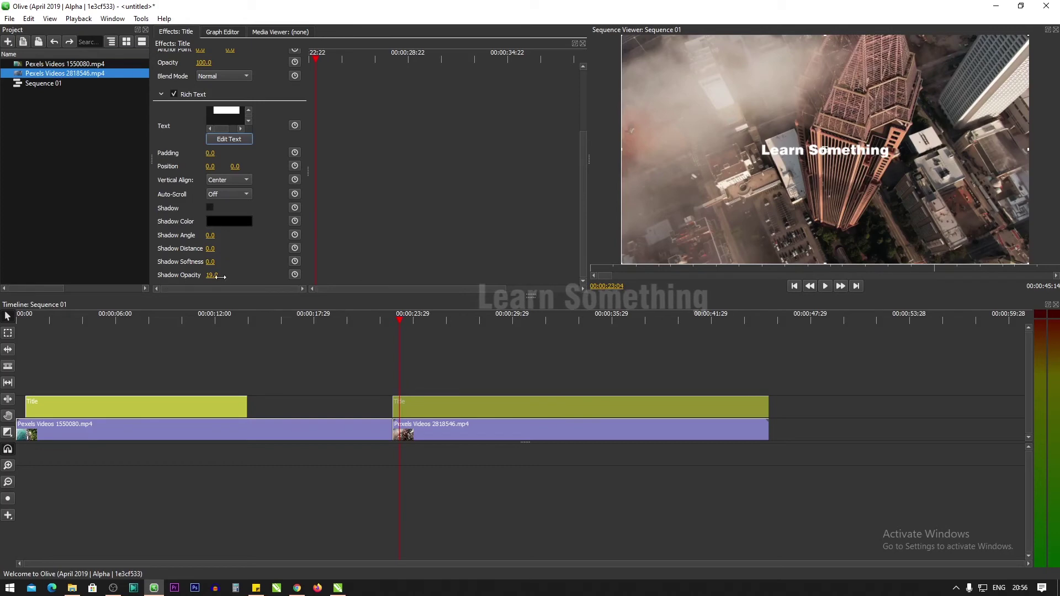
{"action": "scroll", "coordinate": [243, 260], "scroll_direction": "up", "scroll_amount": 3}
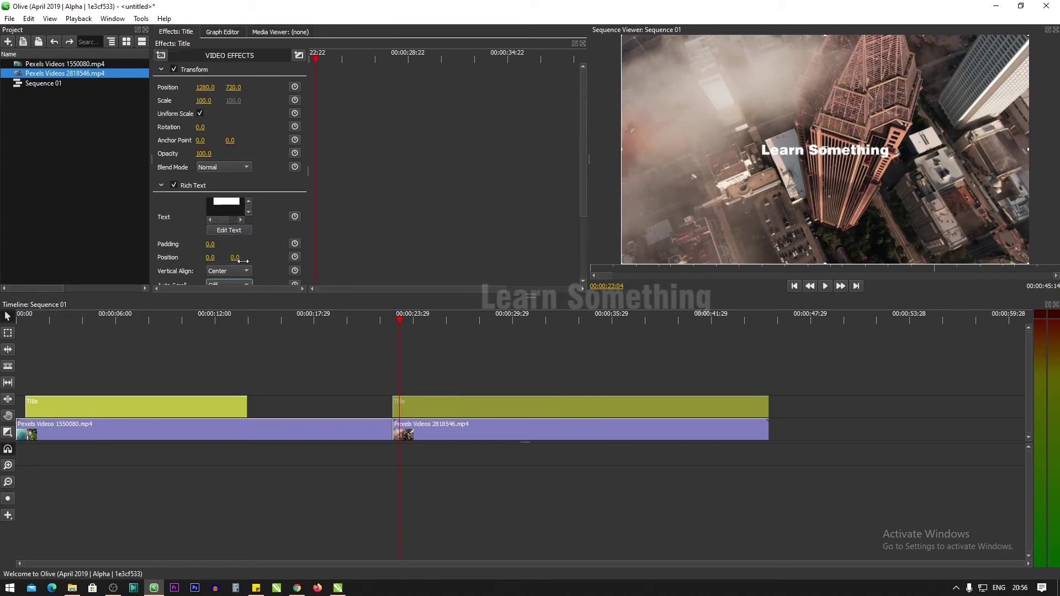
Step: Examine the first title's shadow settings with the playhead over its clip, and try adjusting its shadow opacity
{"action": "scroll", "coordinate": [247, 243], "scroll_direction": "down", "scroll_amount": 3}
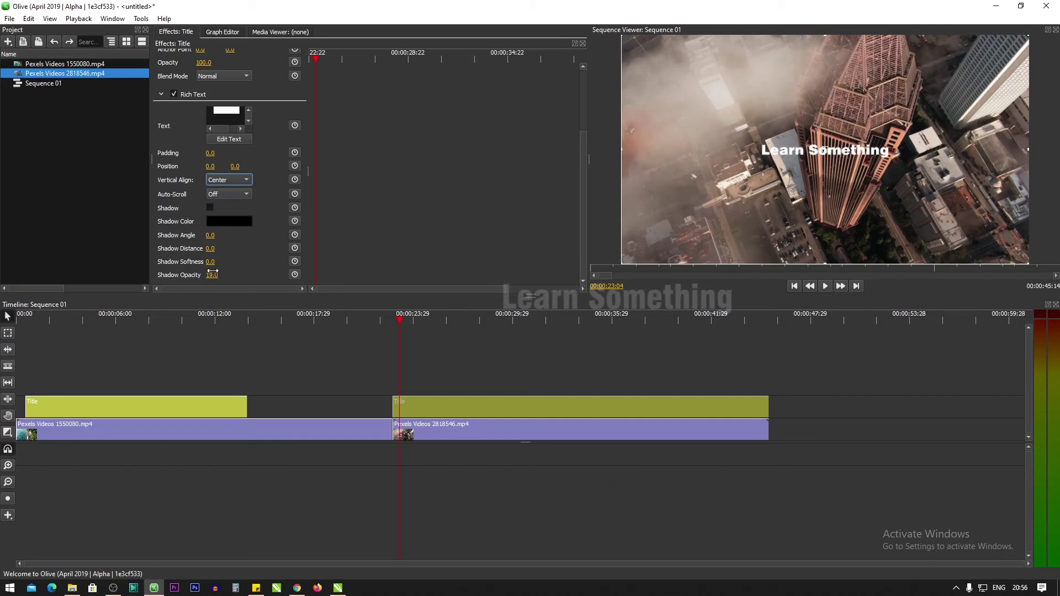
{"action": "left_click", "coordinate": [203, 397]}
{"action": "left_click_drag", "start_coordinate": [399, 323], "coordinate": [197, 340]}
{"action": "left_click", "coordinate": [223, 403]}
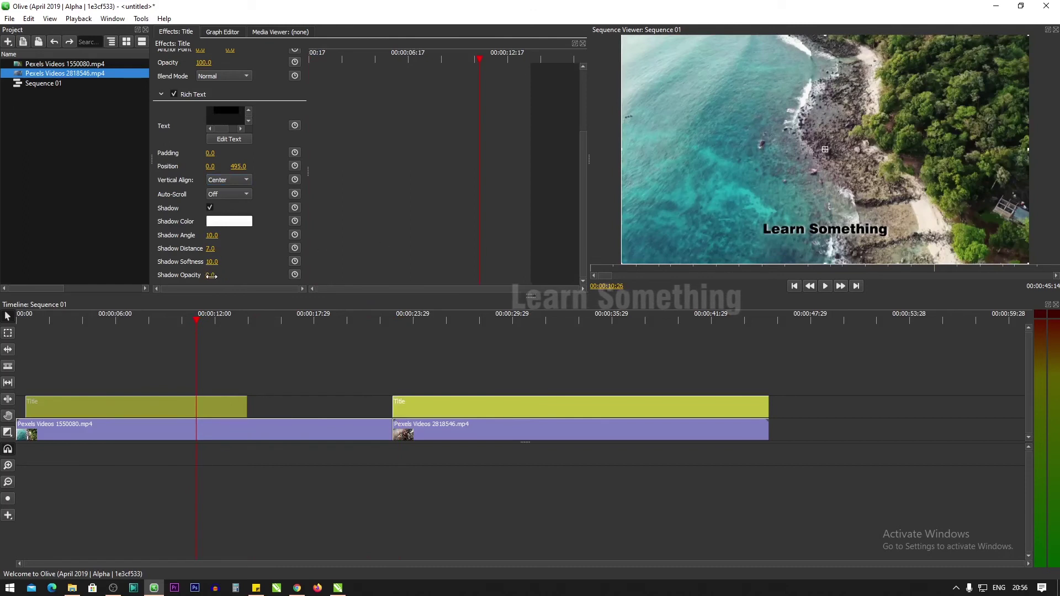
{"action": "left_click_drag", "start_coordinate": [211, 276], "coordinate": [213, 276]}
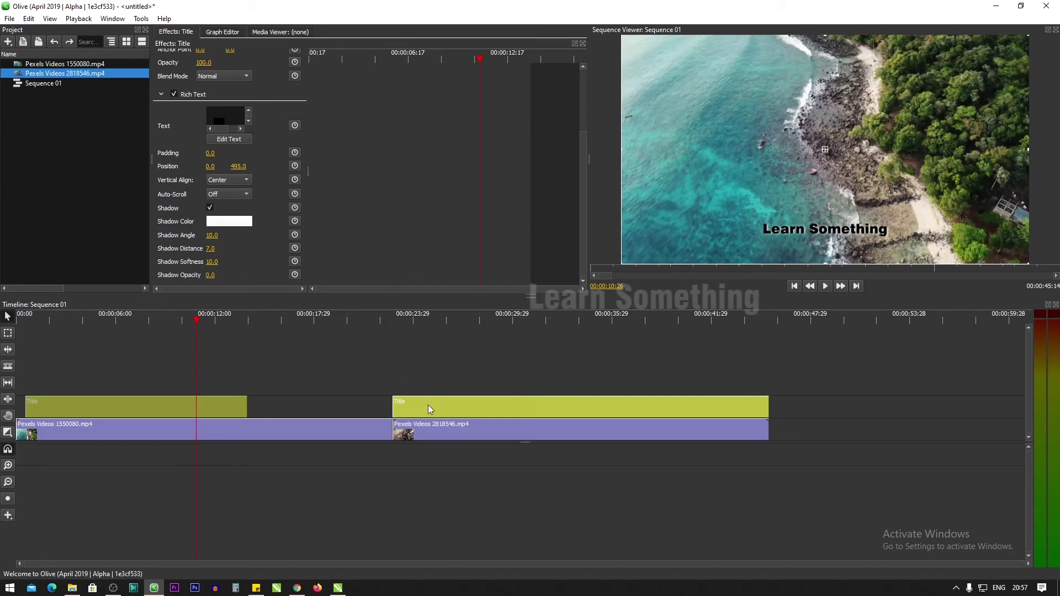
Step: Set the overall opacity of the second title, above Pexels Videos 2818546.mp4, to 50
{"action": "left_click_drag", "start_coordinate": [228, 320], "coordinate": [459, 322]}
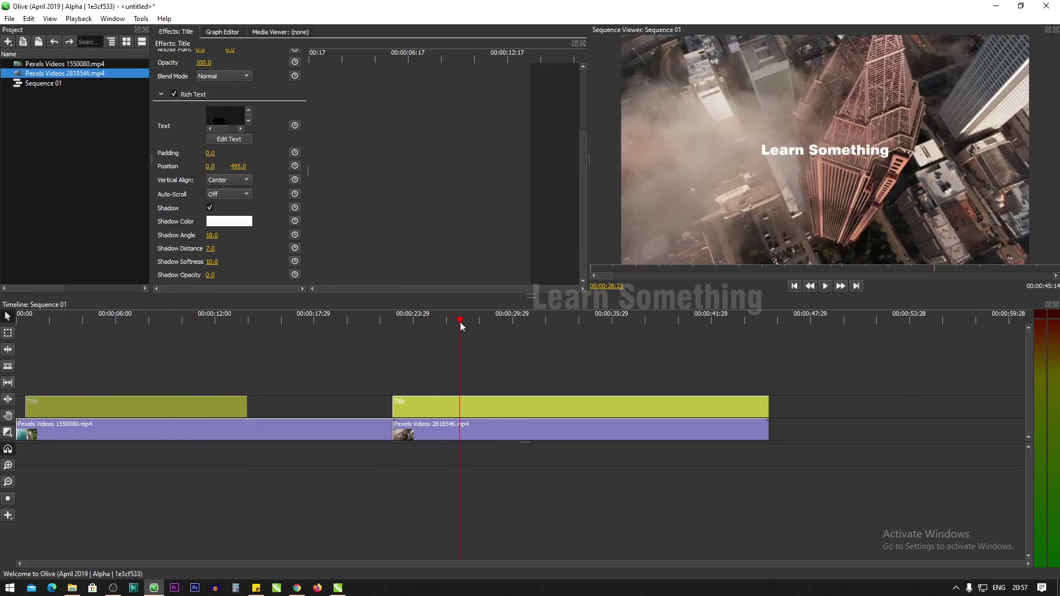
{"action": "left_click", "coordinate": [482, 403]}
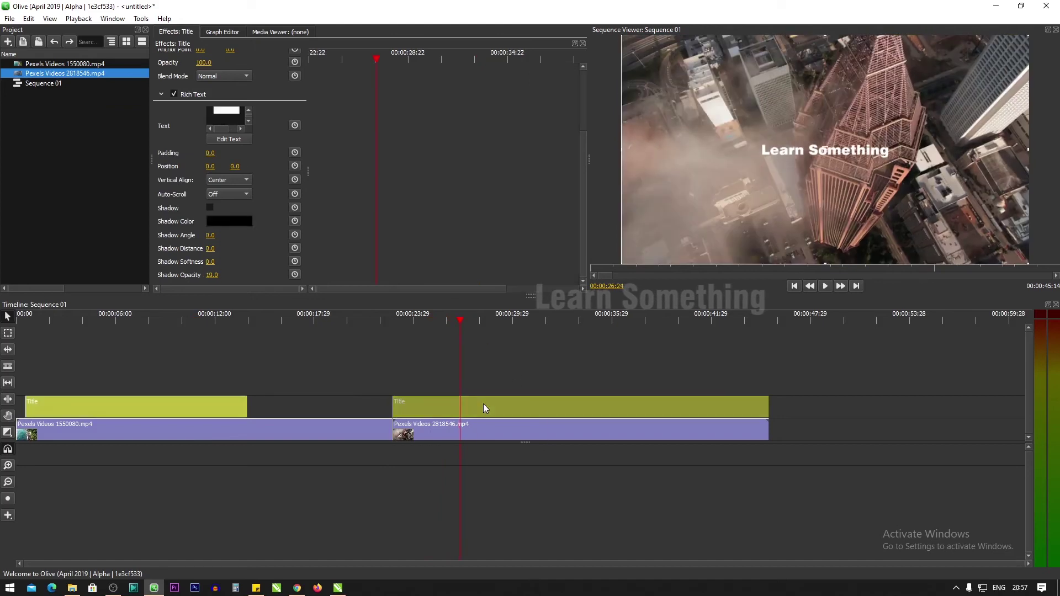
{"action": "left_click", "coordinate": [524, 475]}
{"action": "left_click", "coordinate": [490, 408]}
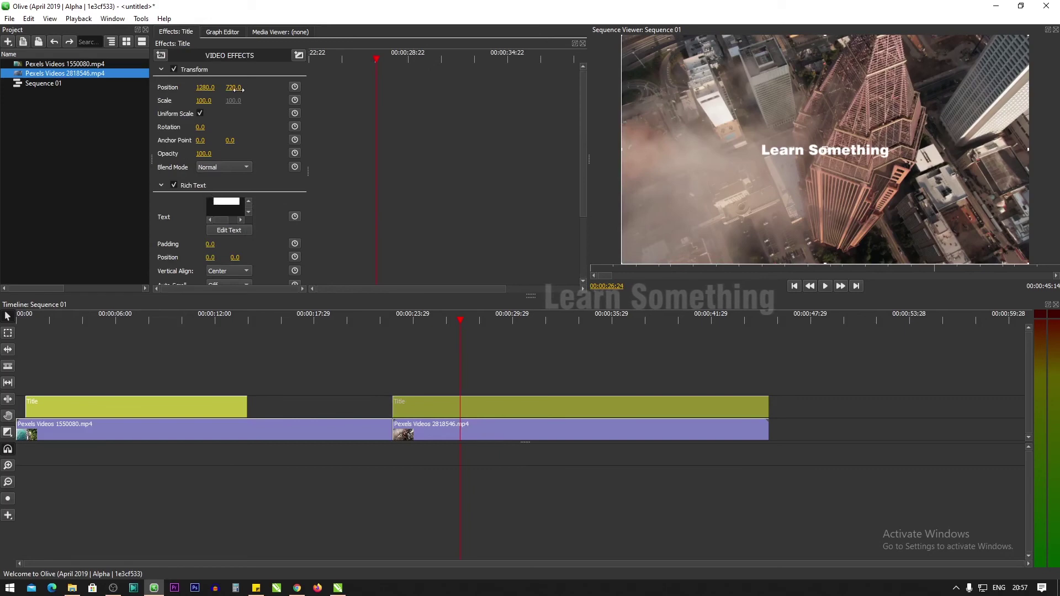
{"action": "left_click_drag", "start_coordinate": [204, 154], "coordinate": [199, 154]}
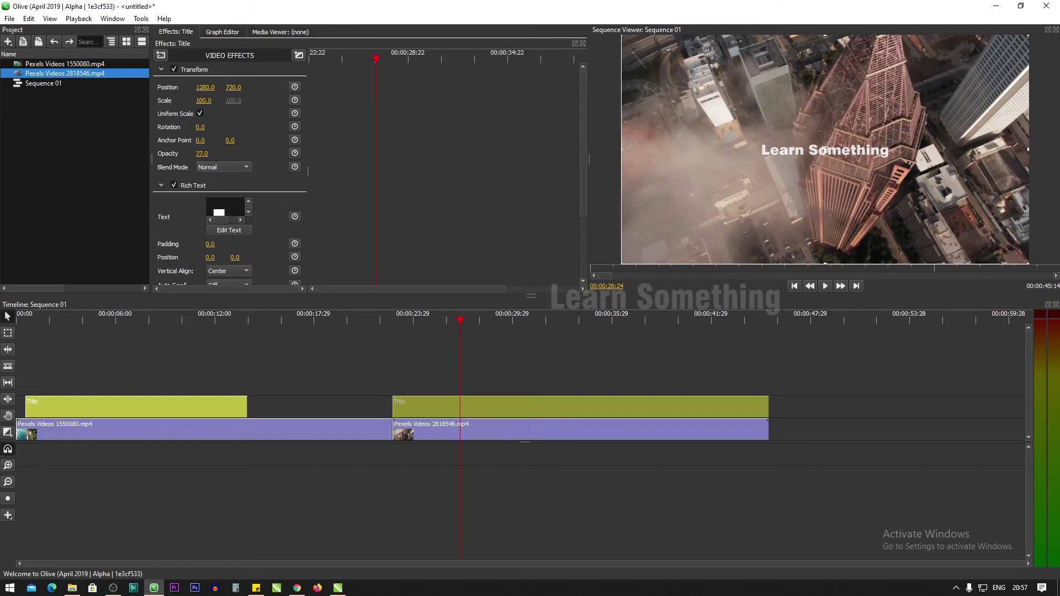
{"action": "left_click_drag", "start_coordinate": [202, 154], "coordinate": [197, 154]}
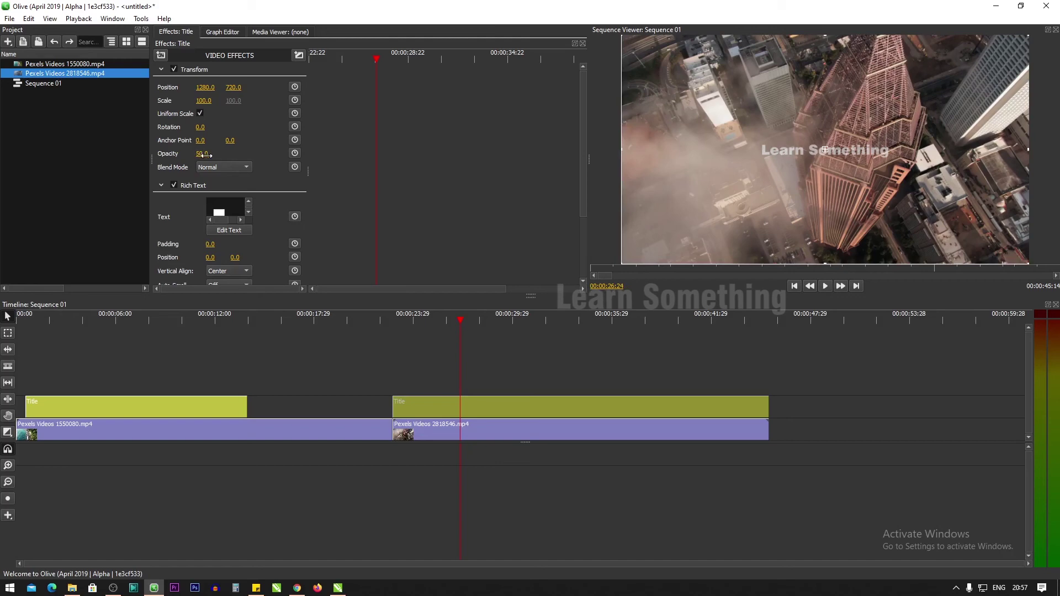
Step: Enlarge all of the second title's text to size 96.3, keeping the Normal weight, and apply it
{"action": "left_click", "coordinate": [231, 233]}
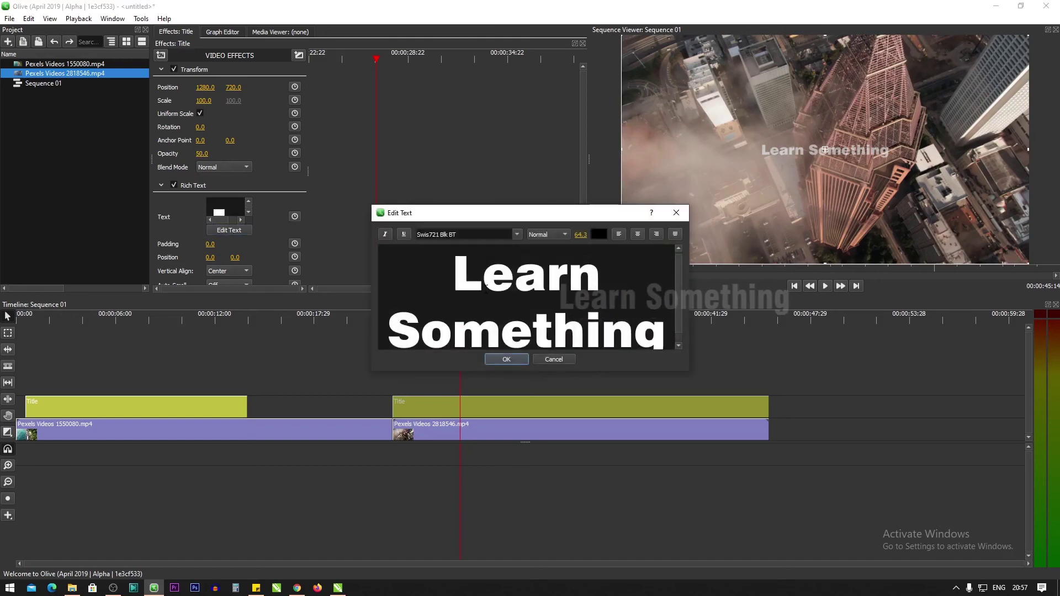
{"action": "key", "text": "ctrl+a"}
{"action": "left_click", "coordinate": [544, 235]}
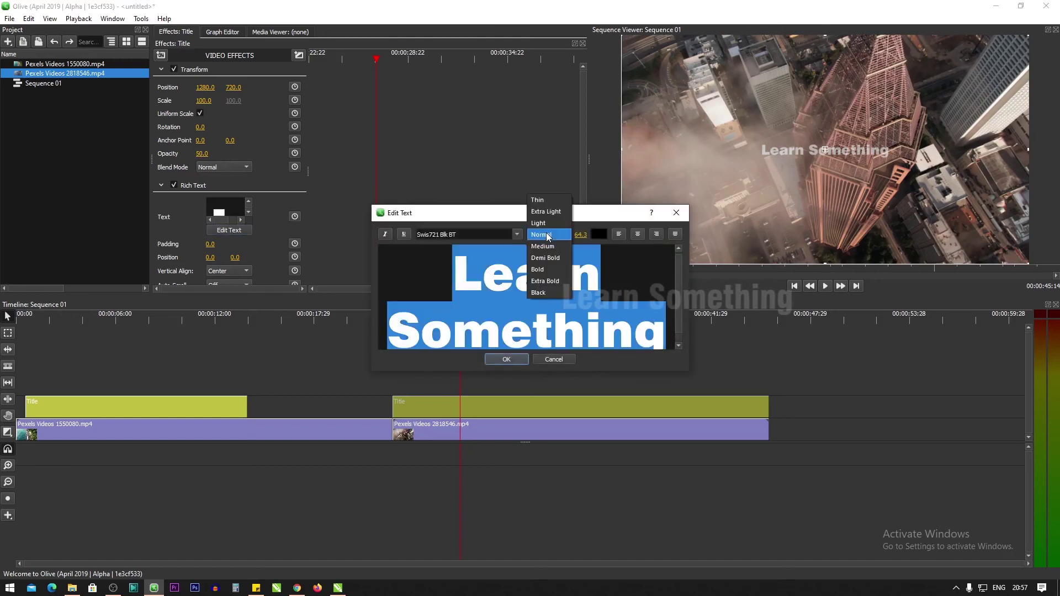
{"action": "left_click", "coordinate": [548, 237]}
{"action": "left_click_drag", "start_coordinate": [581, 235], "coordinate": [588, 235]}
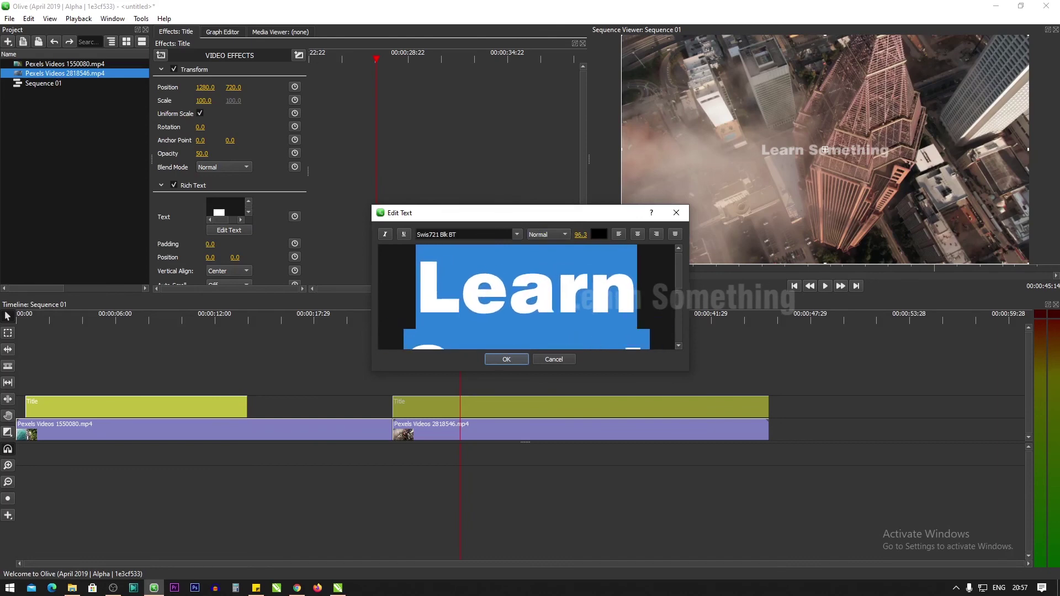
{"action": "left_click", "coordinate": [498, 359]}
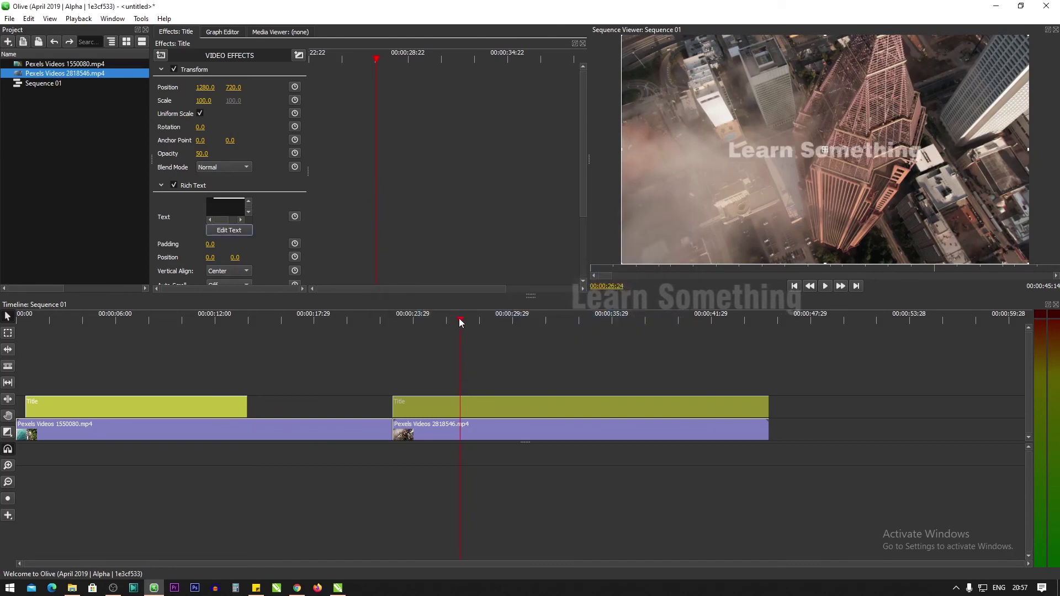
Step: Play the sequence from near the start of the second title to preview it over the video, and stop playback
{"action": "left_click_drag", "start_coordinate": [459, 318], "coordinate": [410, 318]}
{"action": "left_click", "coordinate": [463, 361]}
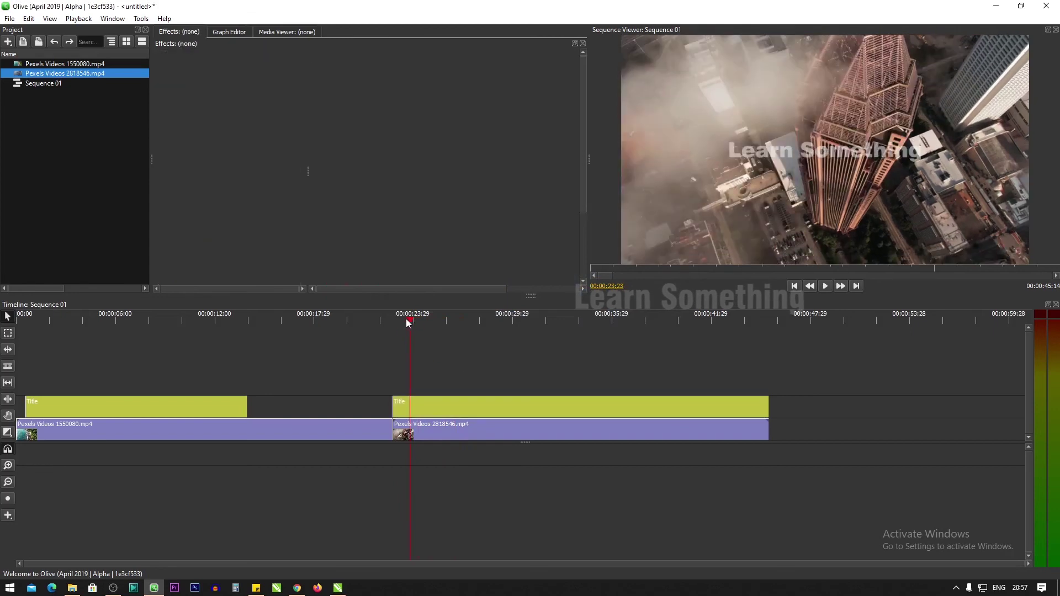
{"action": "key", "text": "space"}
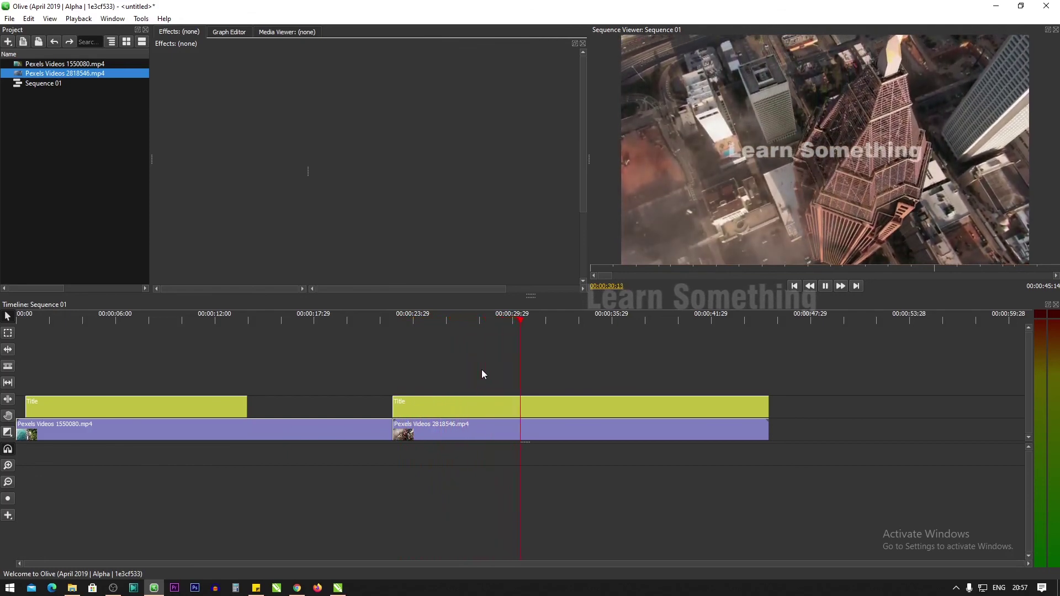
{"action": "key", "text": "space"}
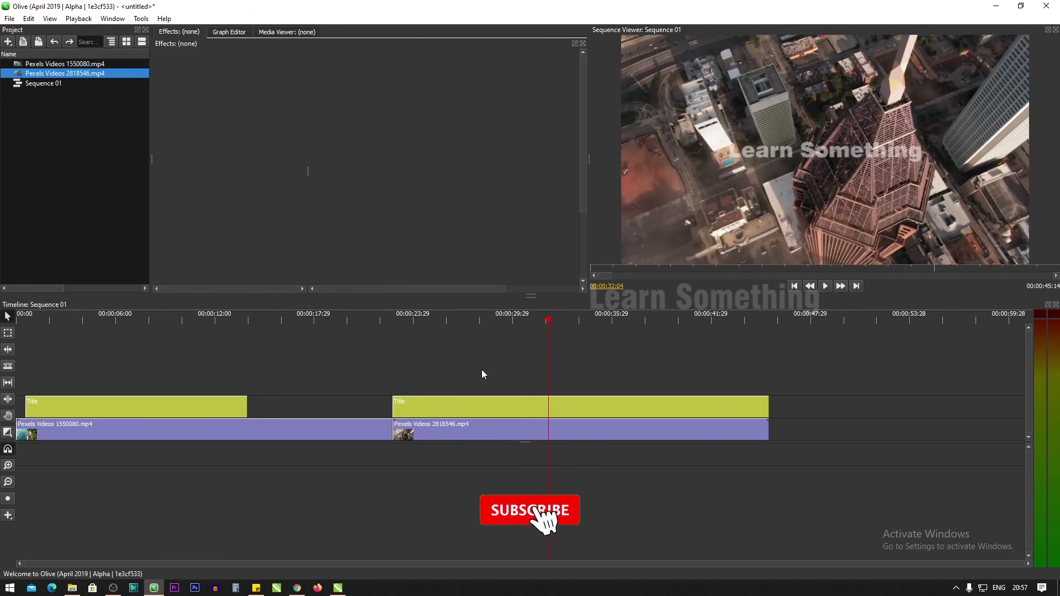